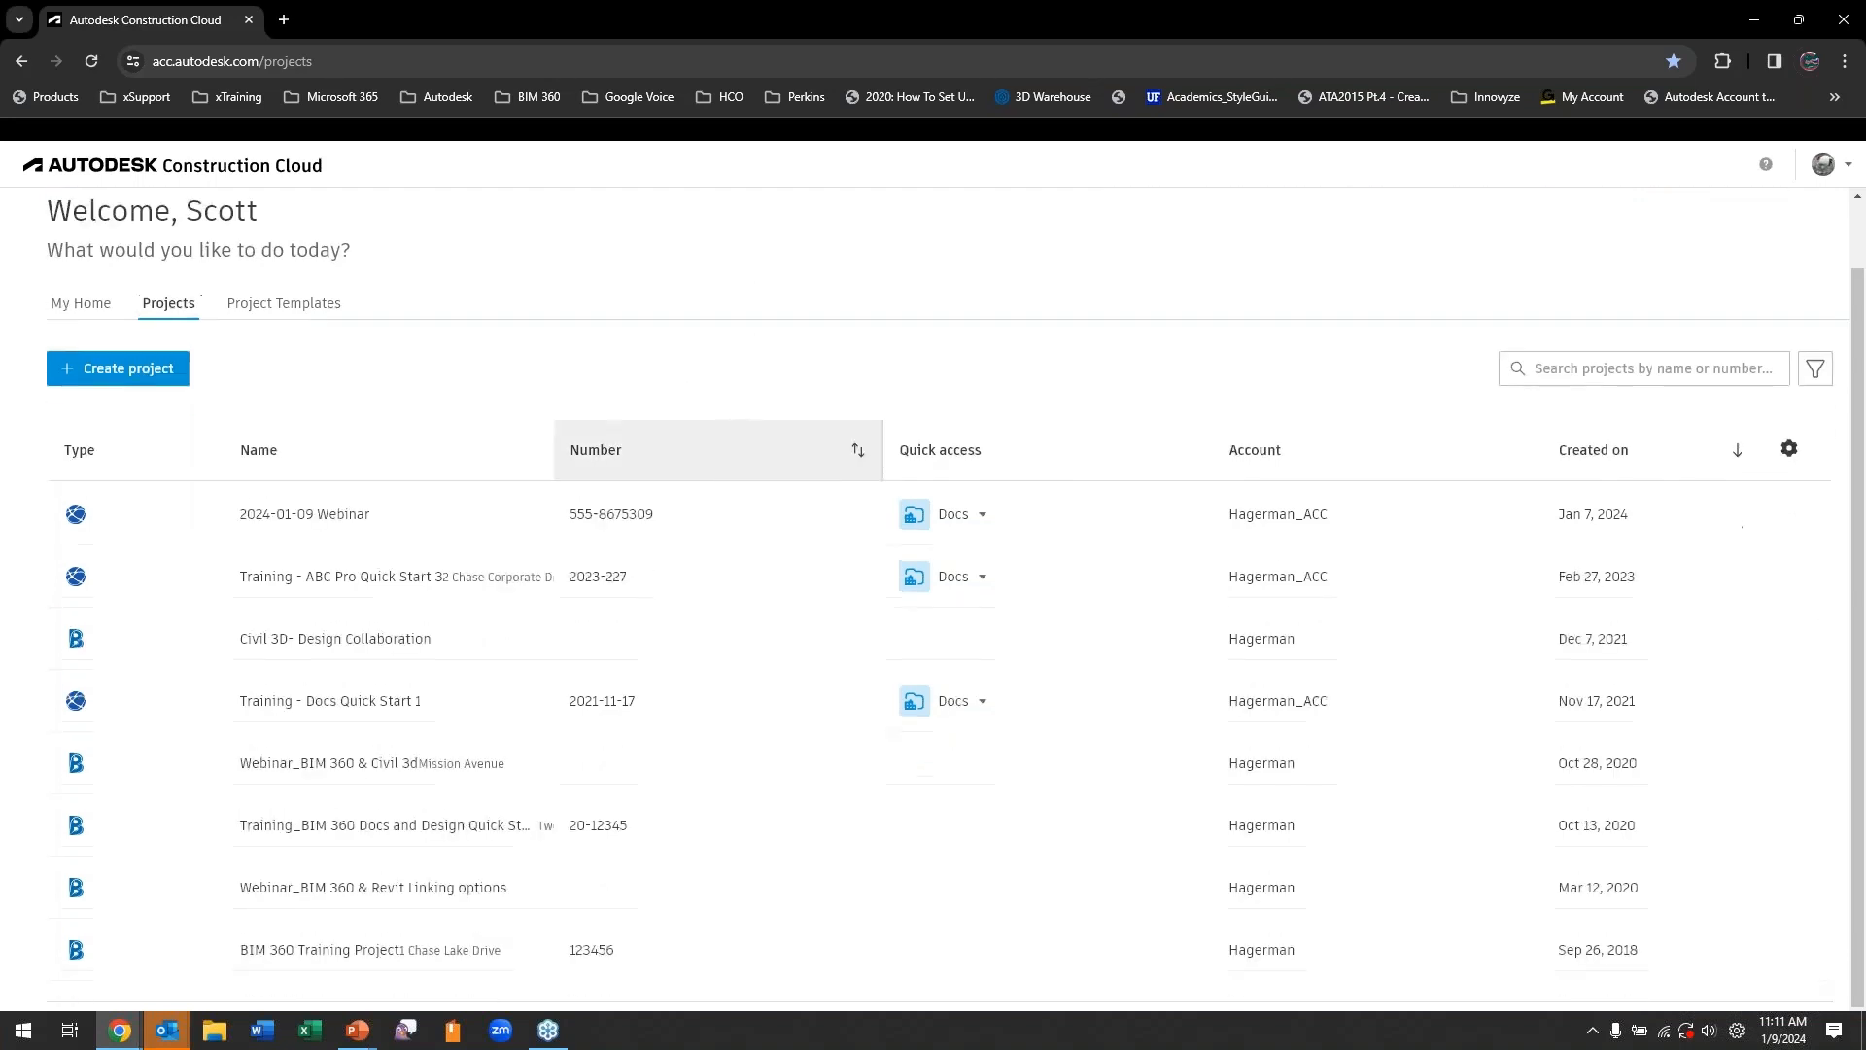
# Start a new project and name it "2024-01-09 Civil 3D Webinar".
pyautogui.scroll(-1, 691, 602)
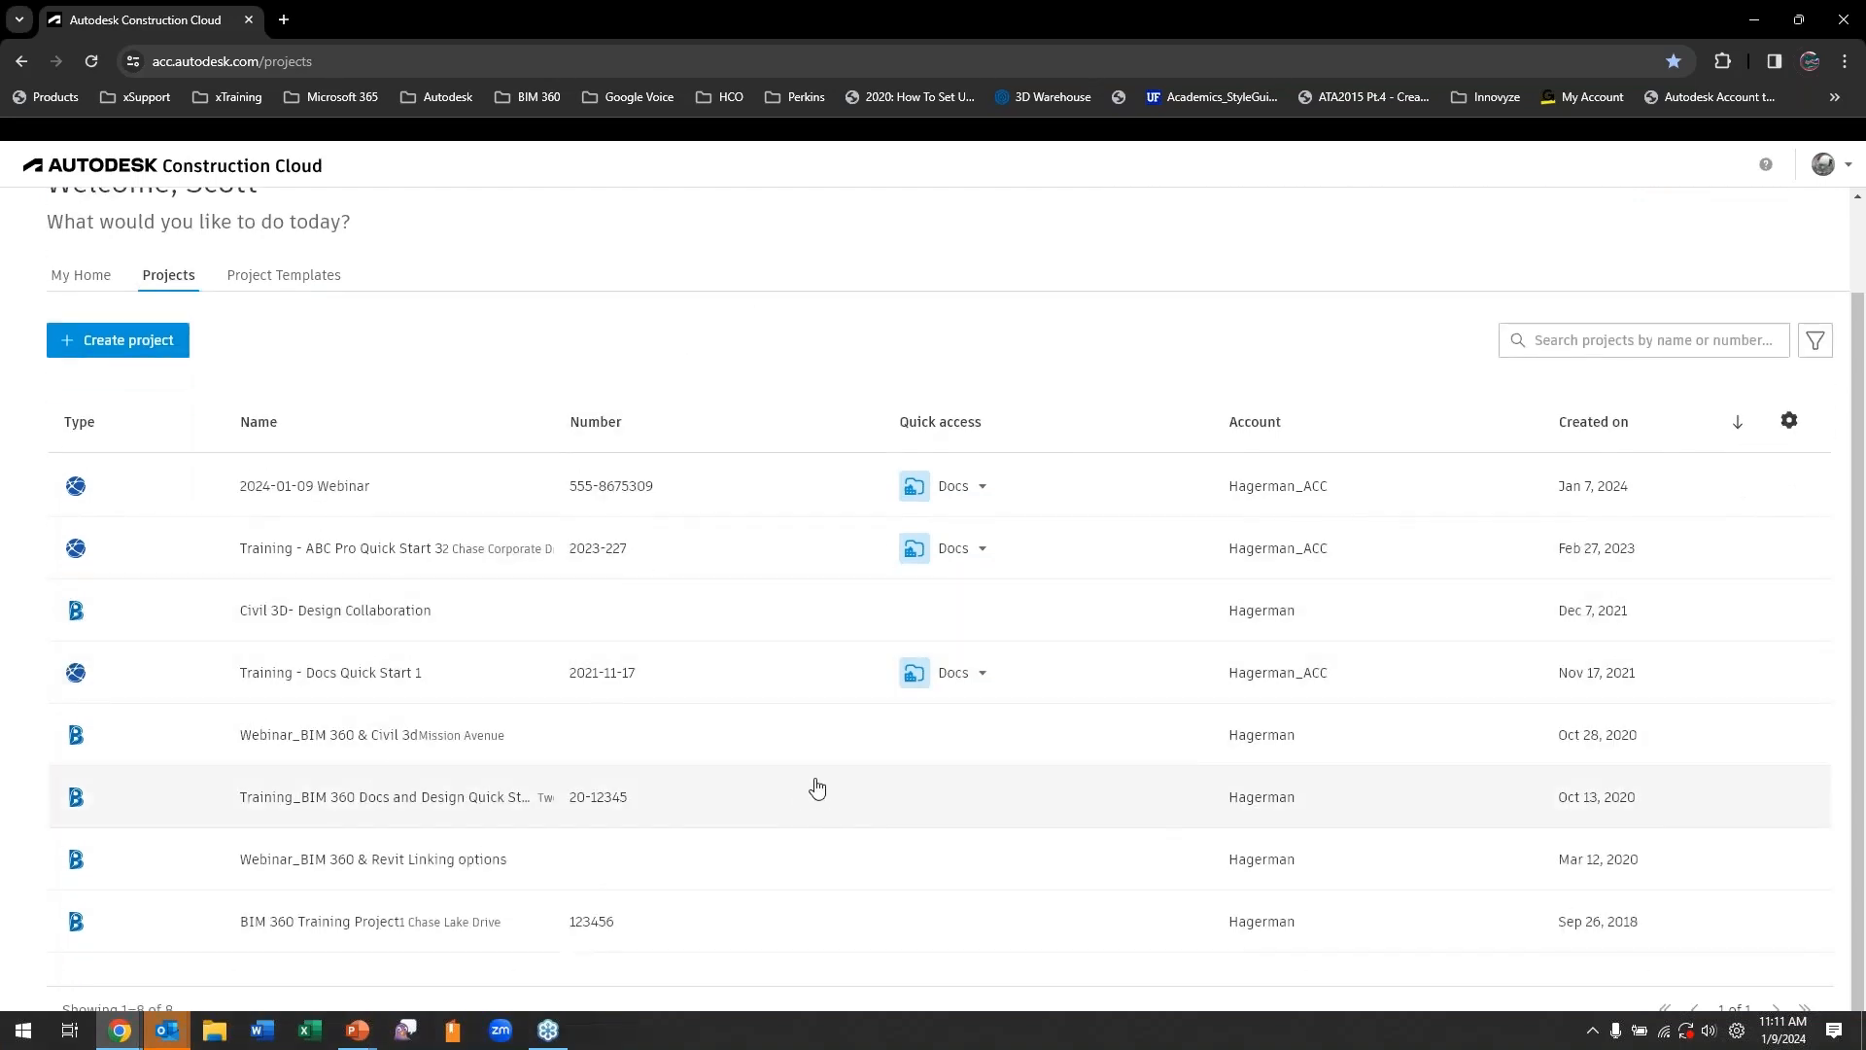
pyautogui.scroll(1, 814, 783)
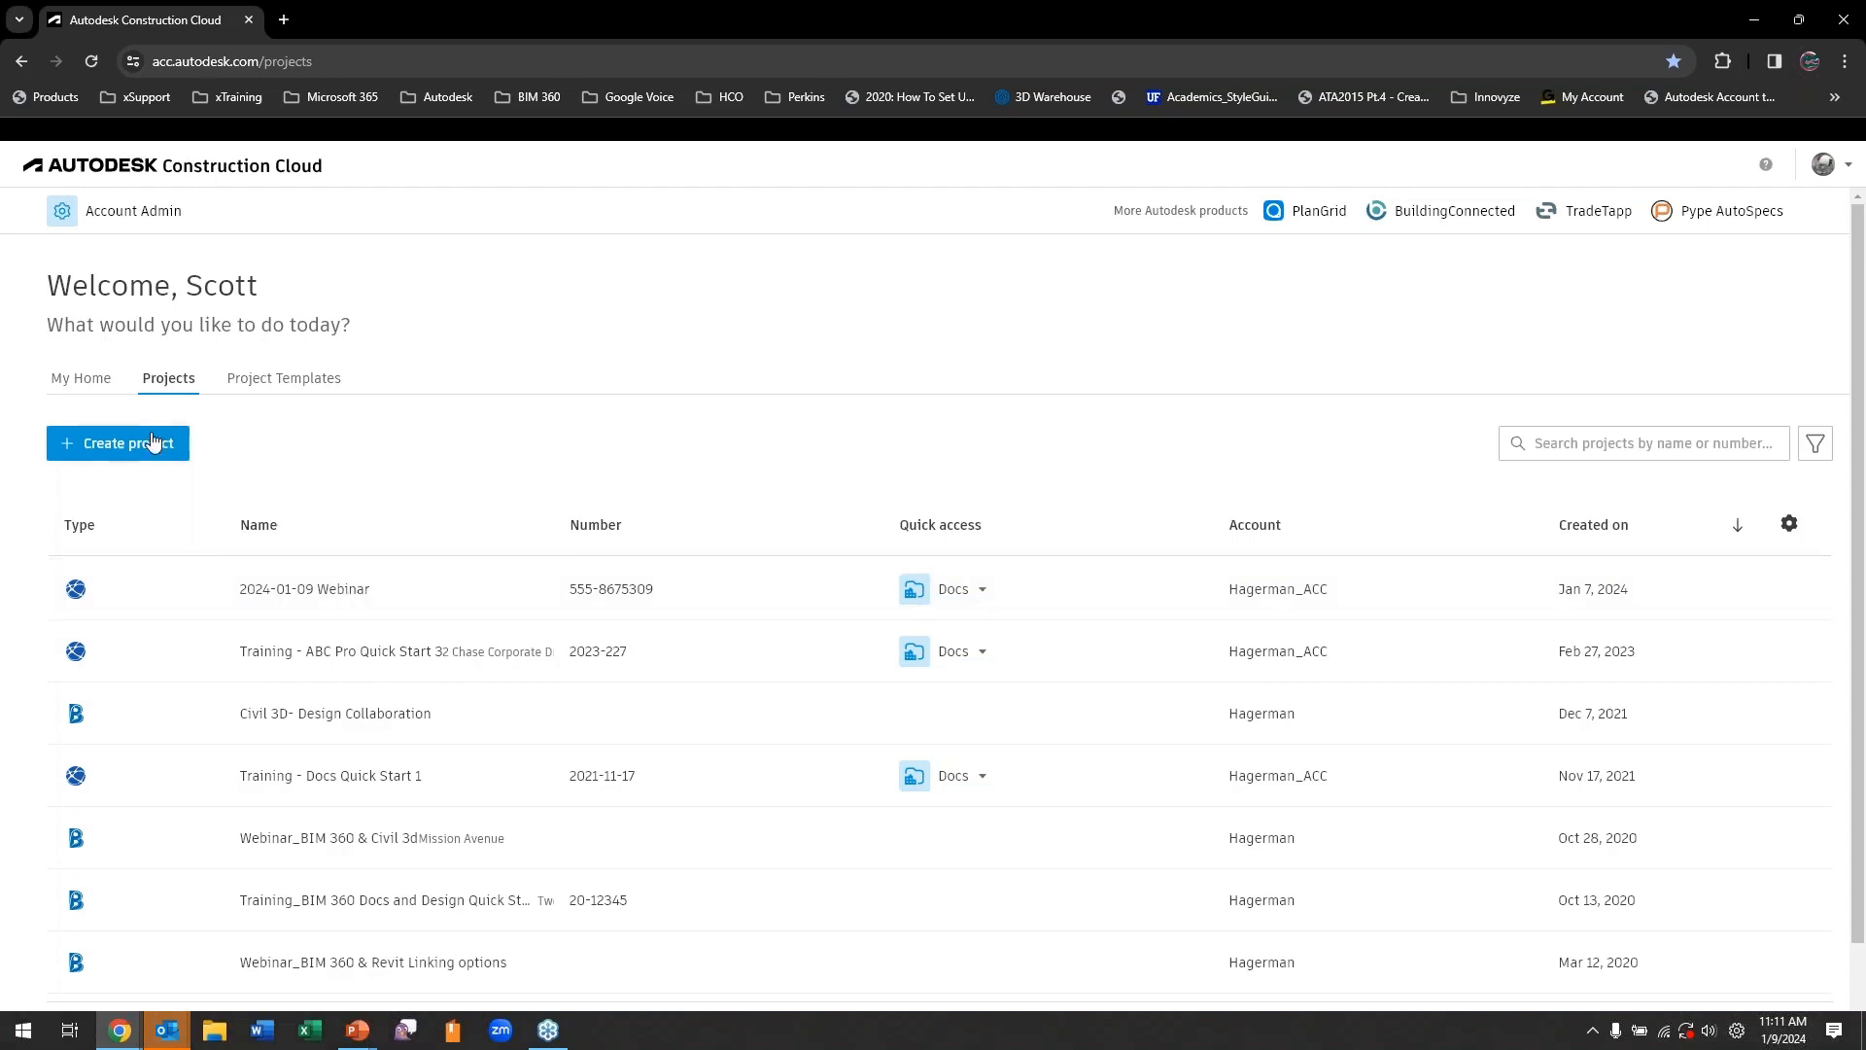
pyautogui.click(96, 447)
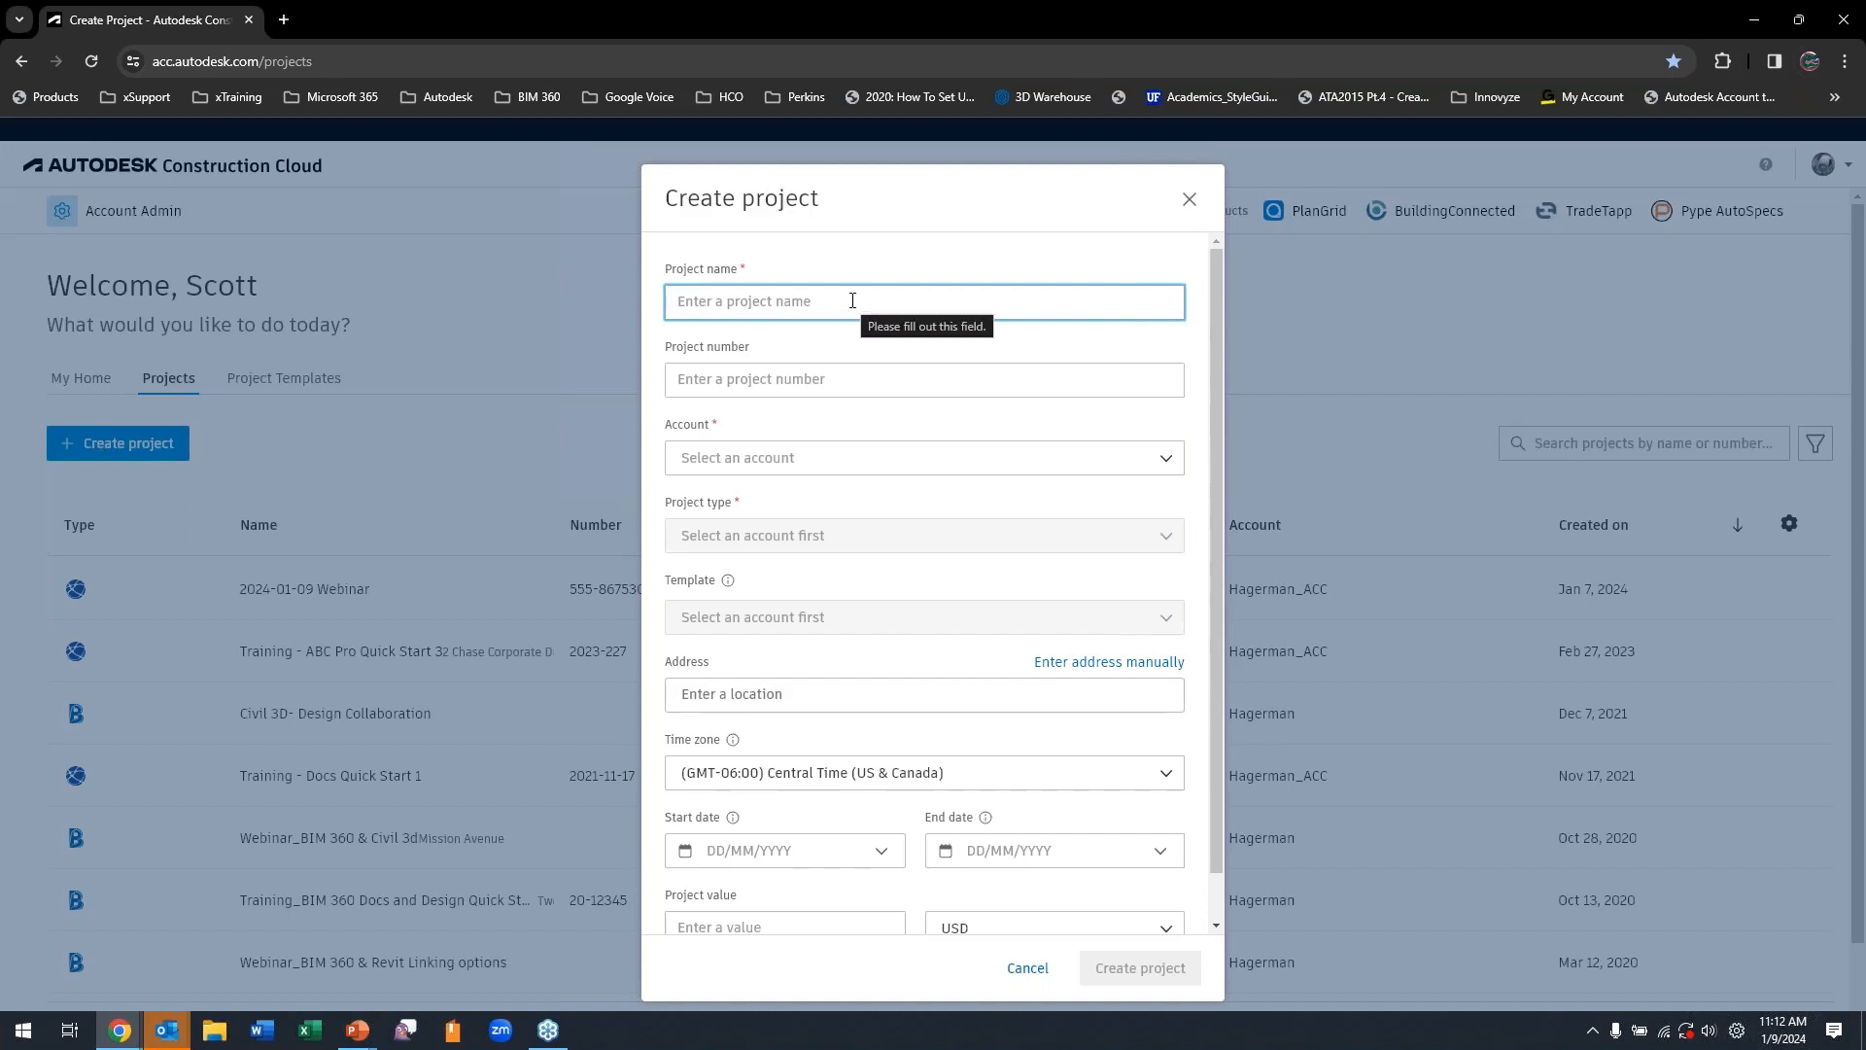
pyautogui.write('2024-01')
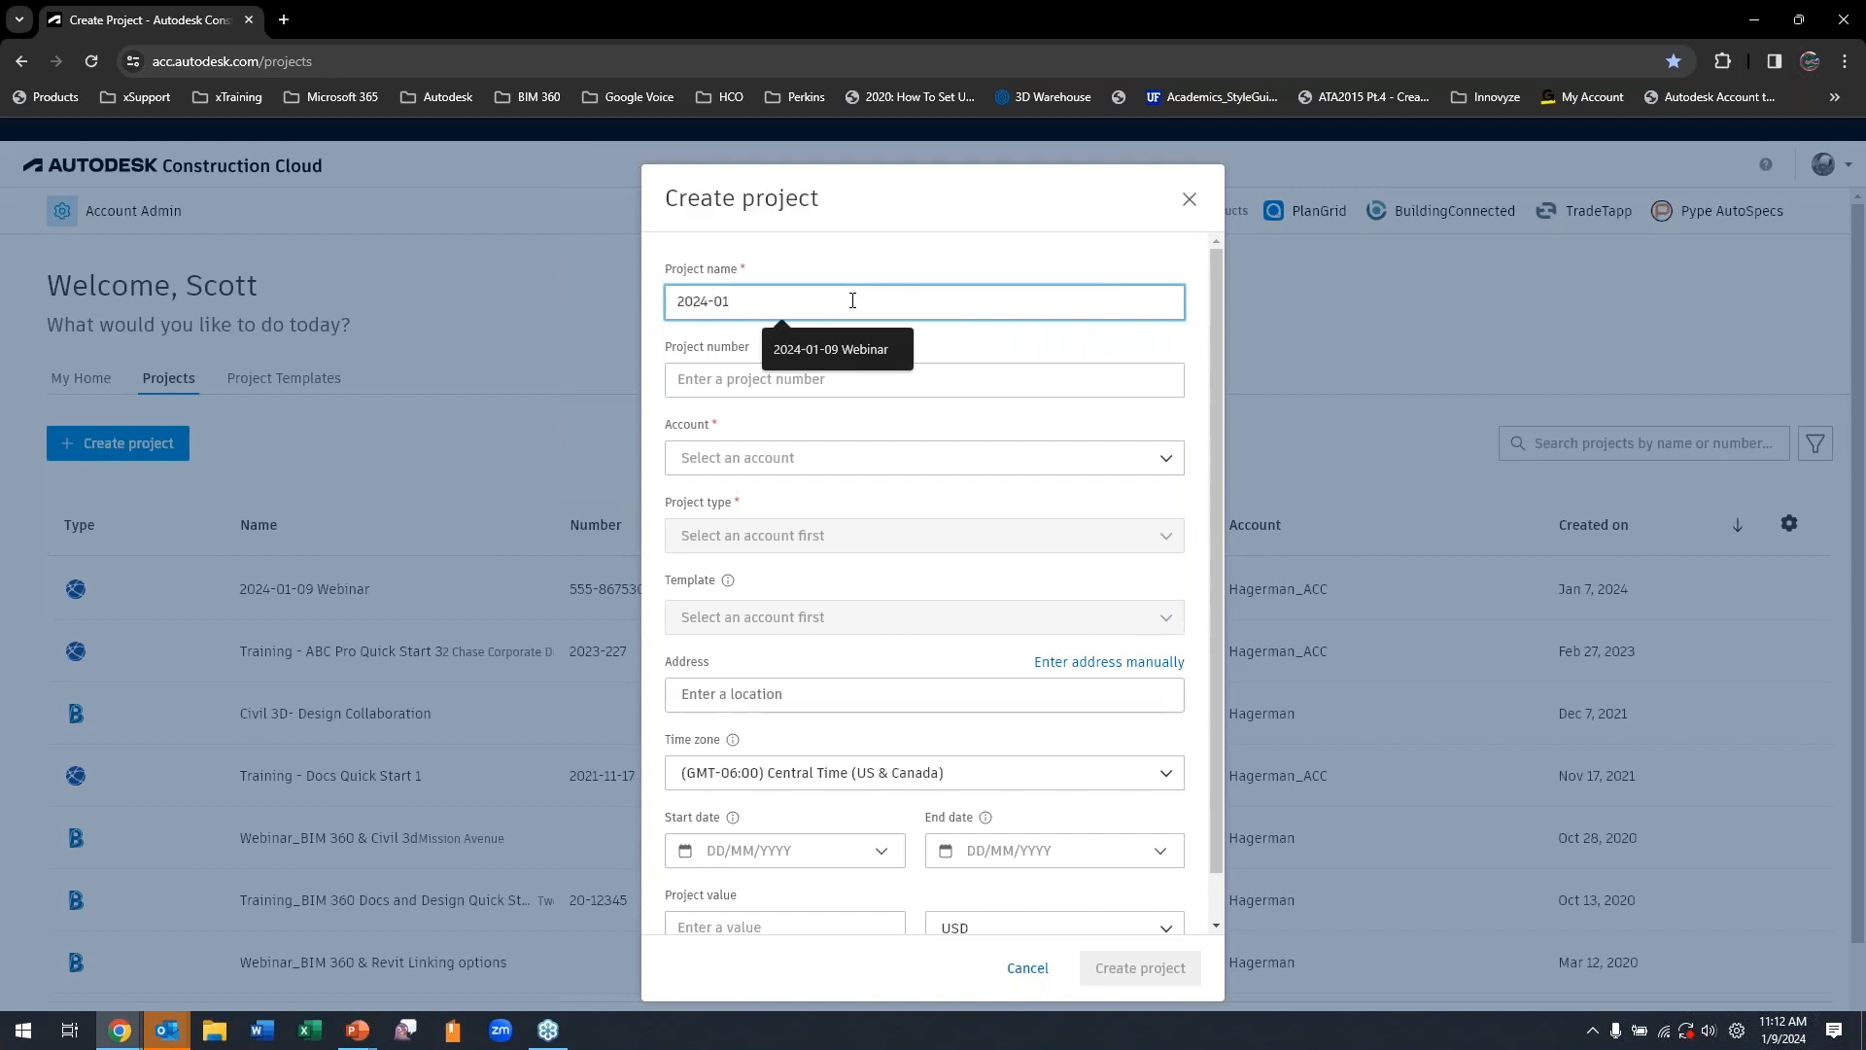
pyautogui.write('-09 Civil 3')
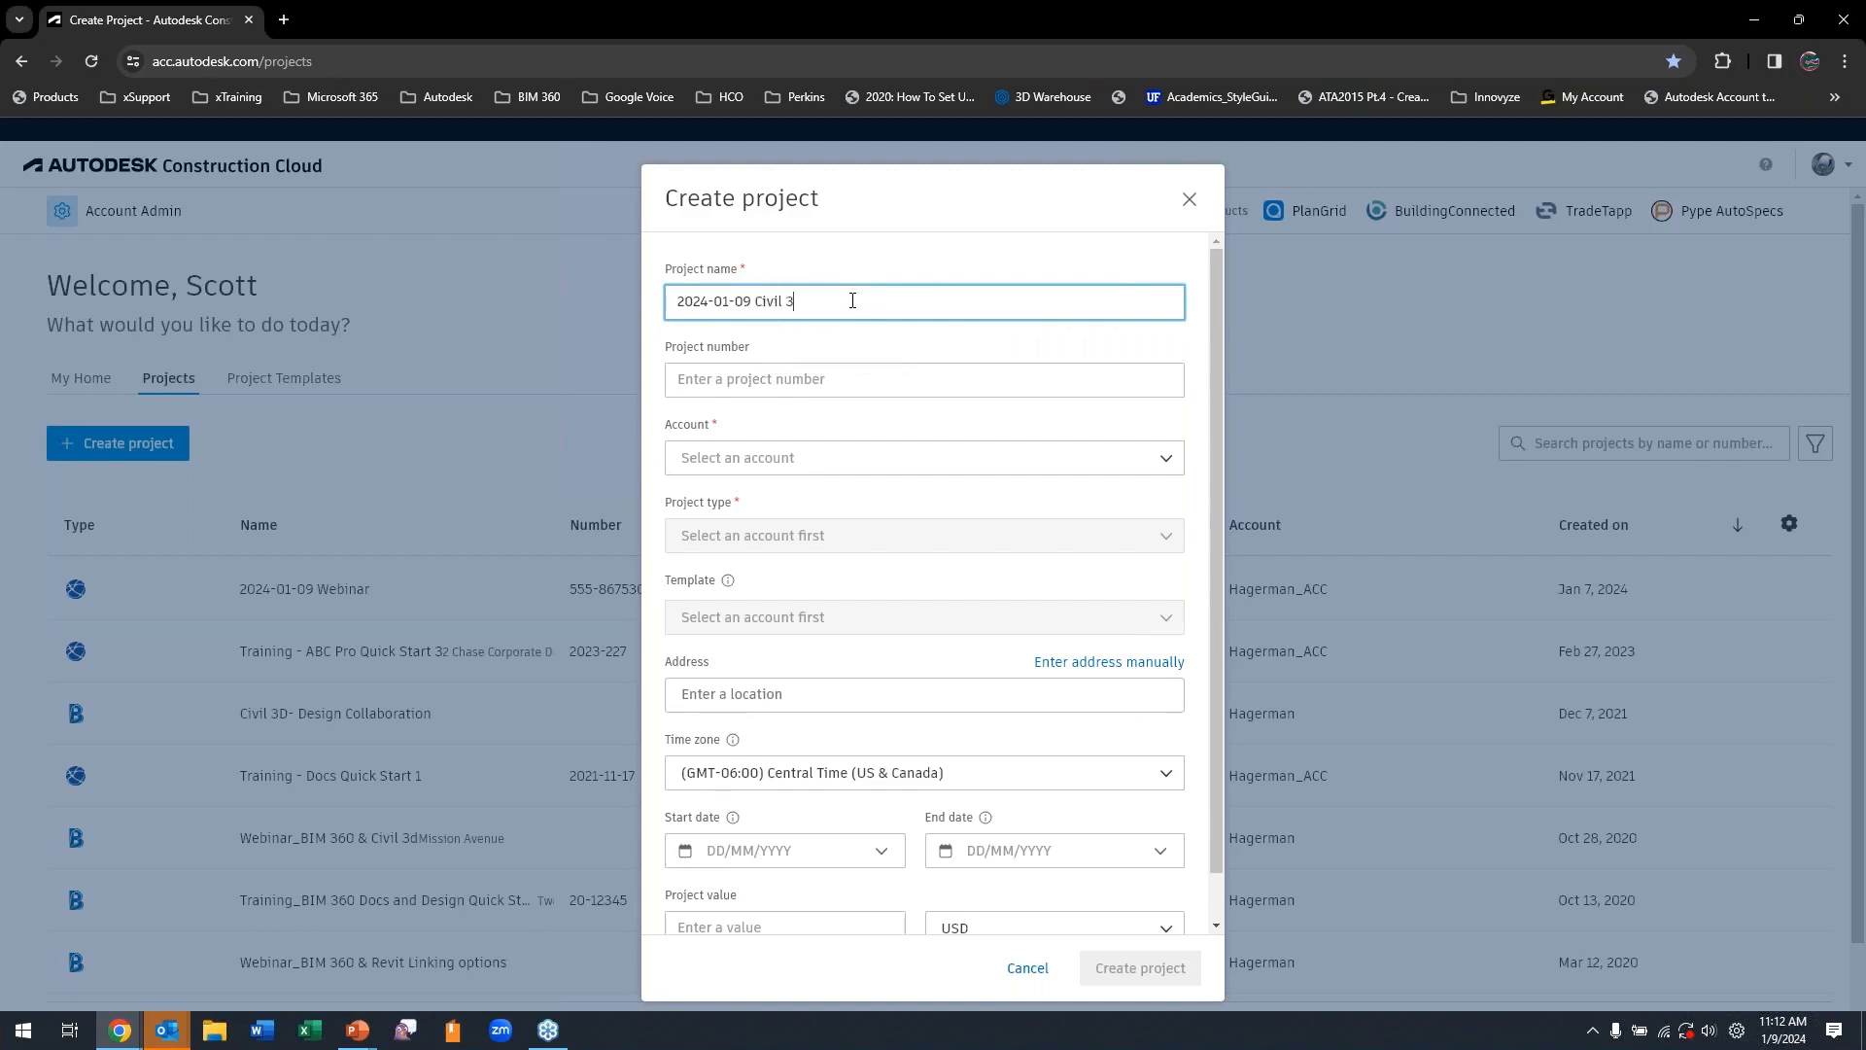
pyautogui.write('D Webinar')
# Fill in the project number from the suggested earlier entry and assign the project to the Hagerman_ACC account.
pyautogui.click(884, 380)
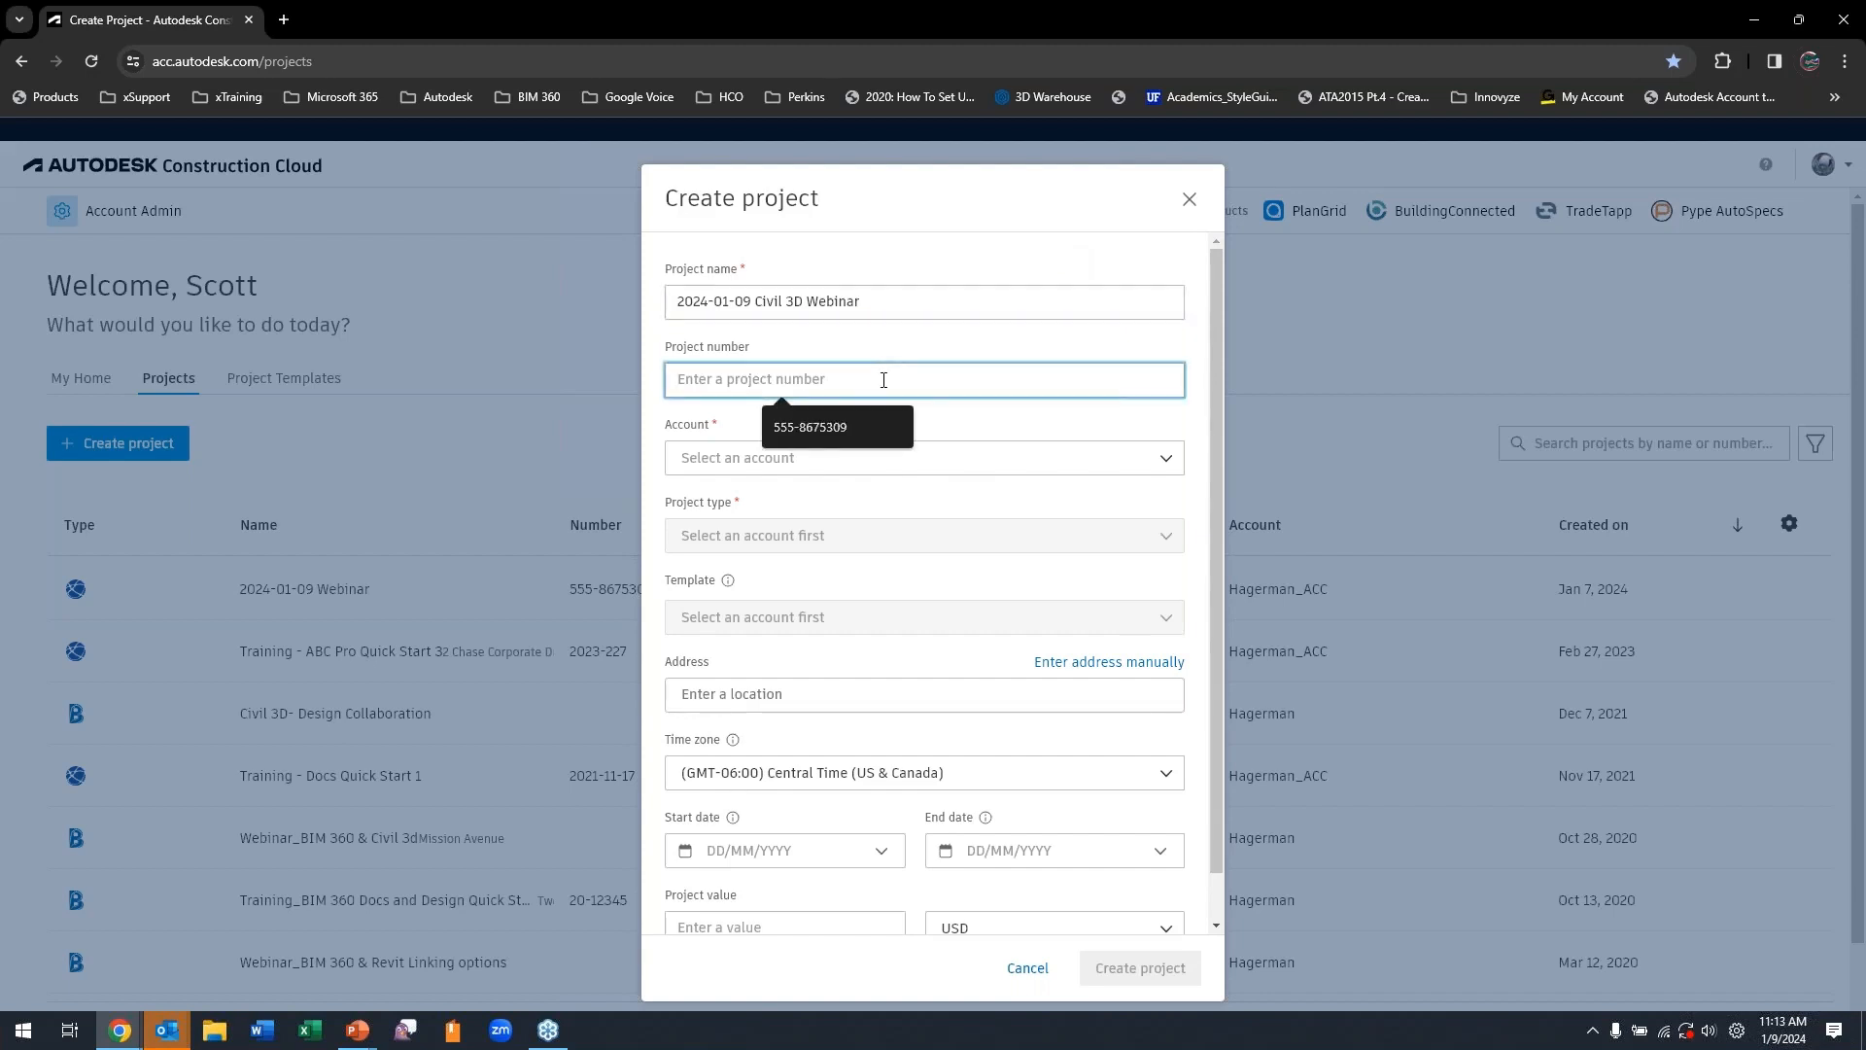
pyautogui.click(830, 439)
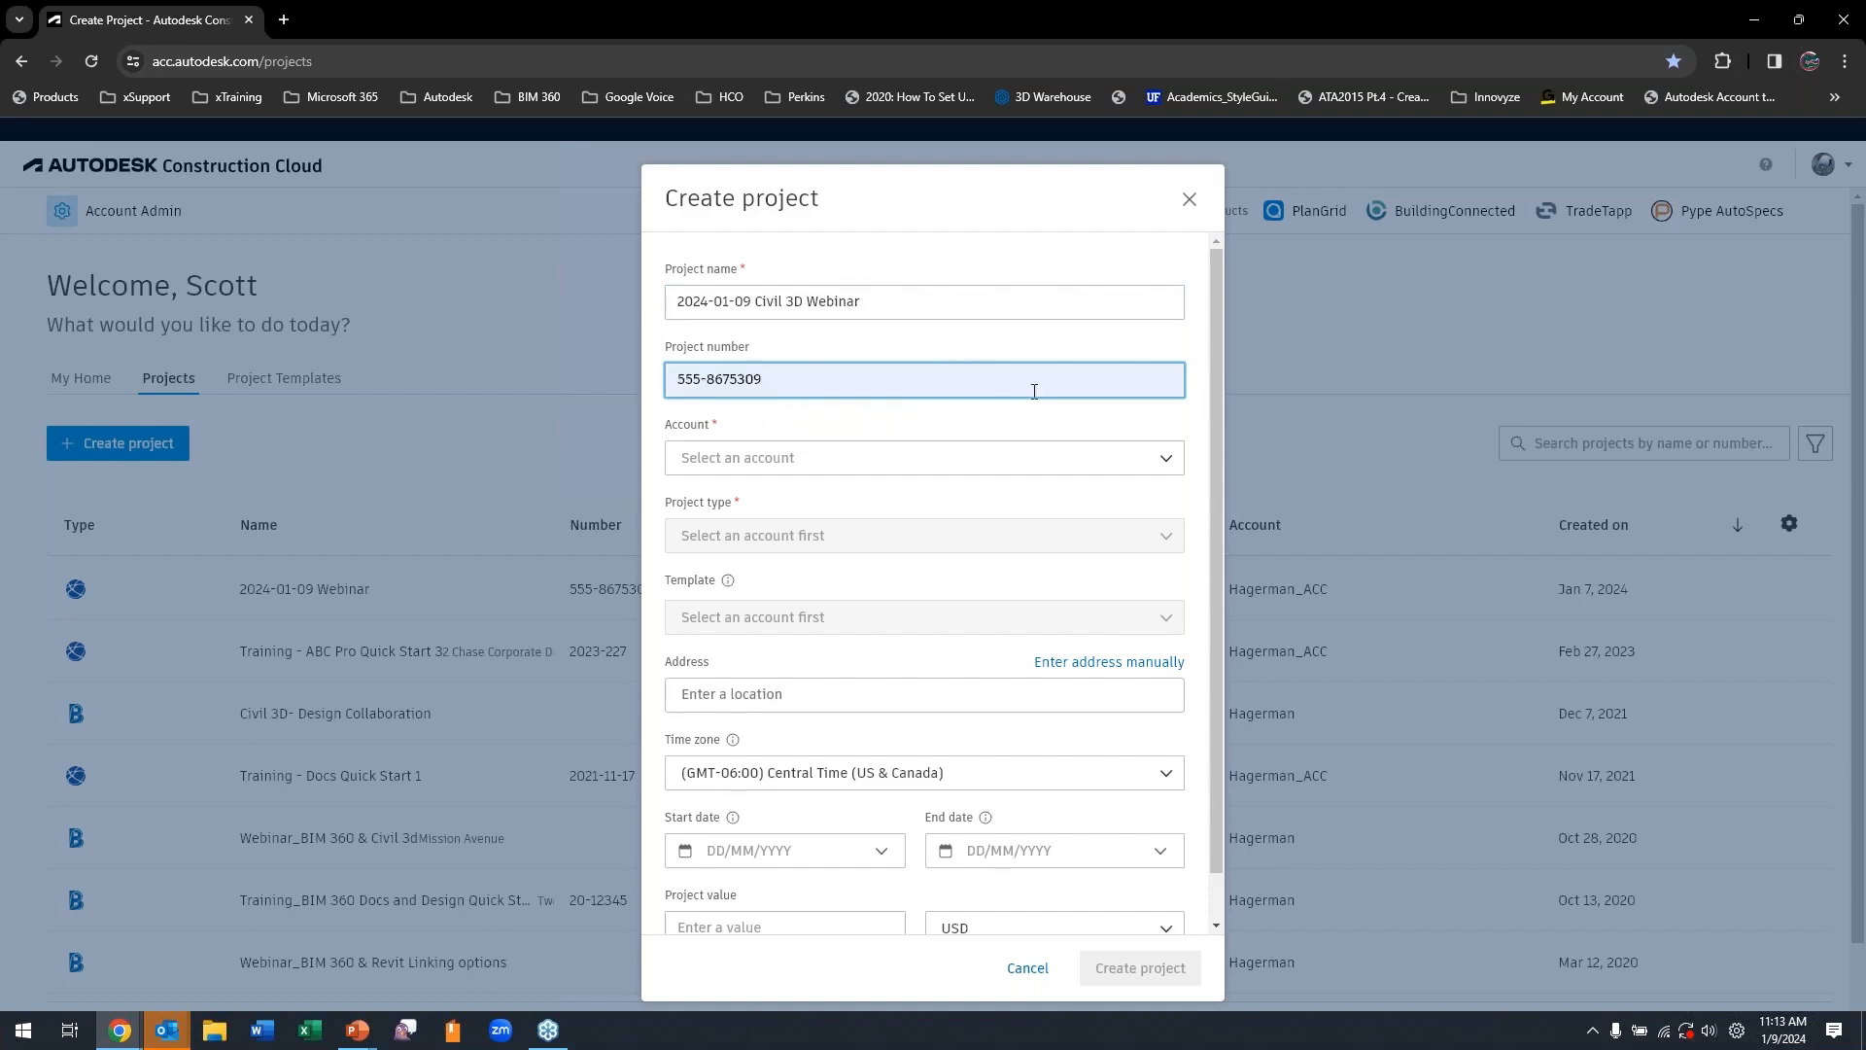
pyautogui.click(785, 470)
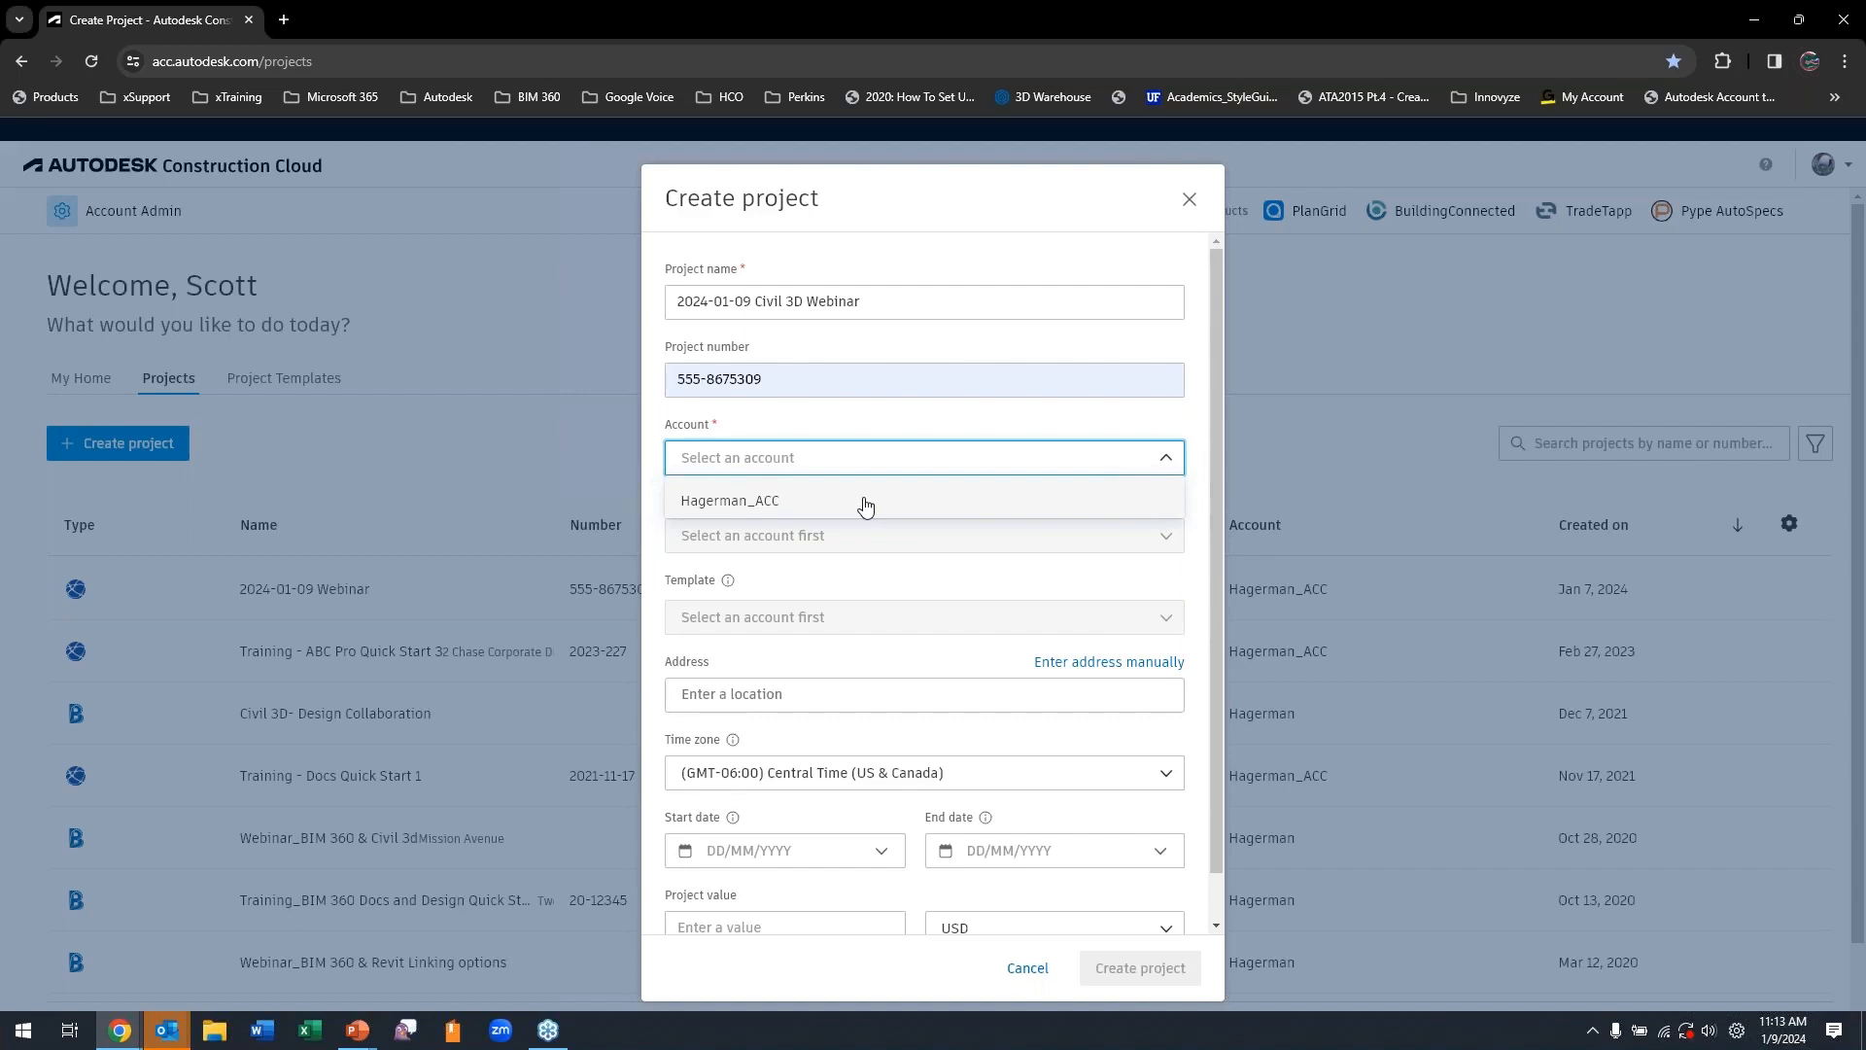
pyautogui.click(865, 504)
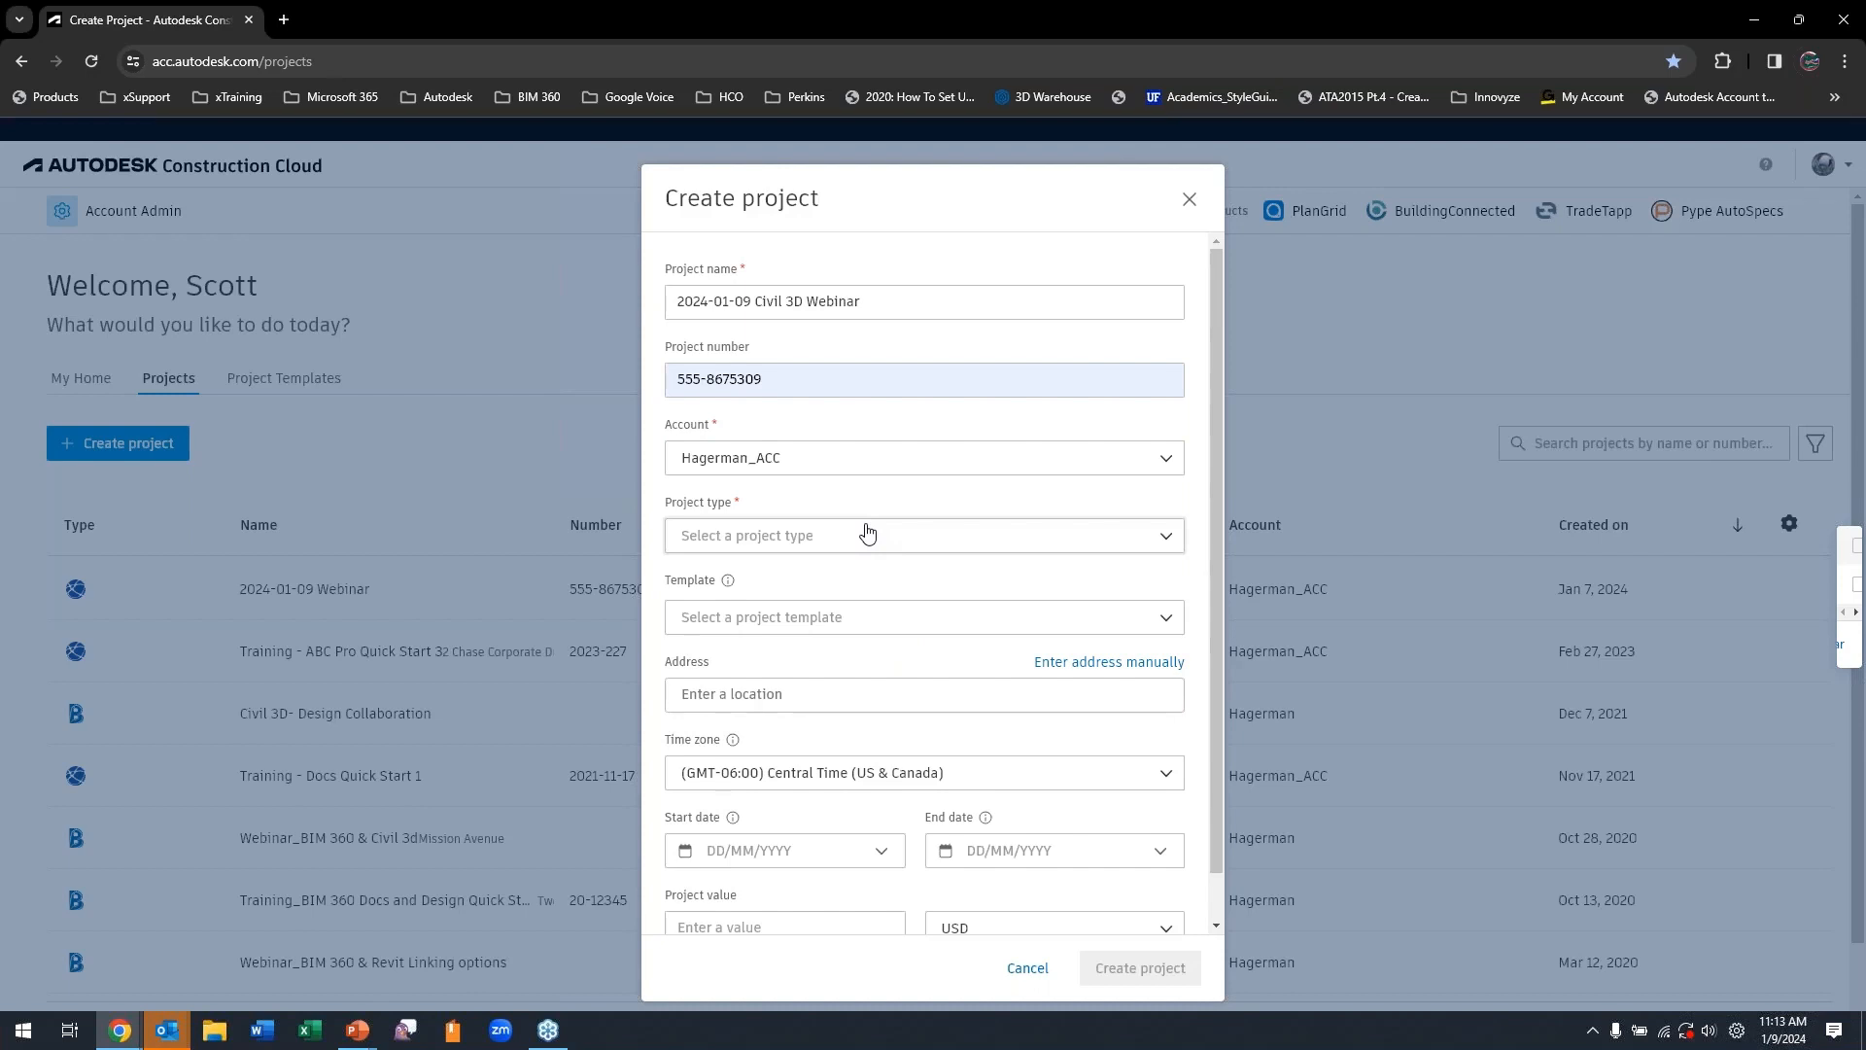
# Set the project type to Streets / Roads / Highways from the Infrastructure category.
pyautogui.click(1168, 537)
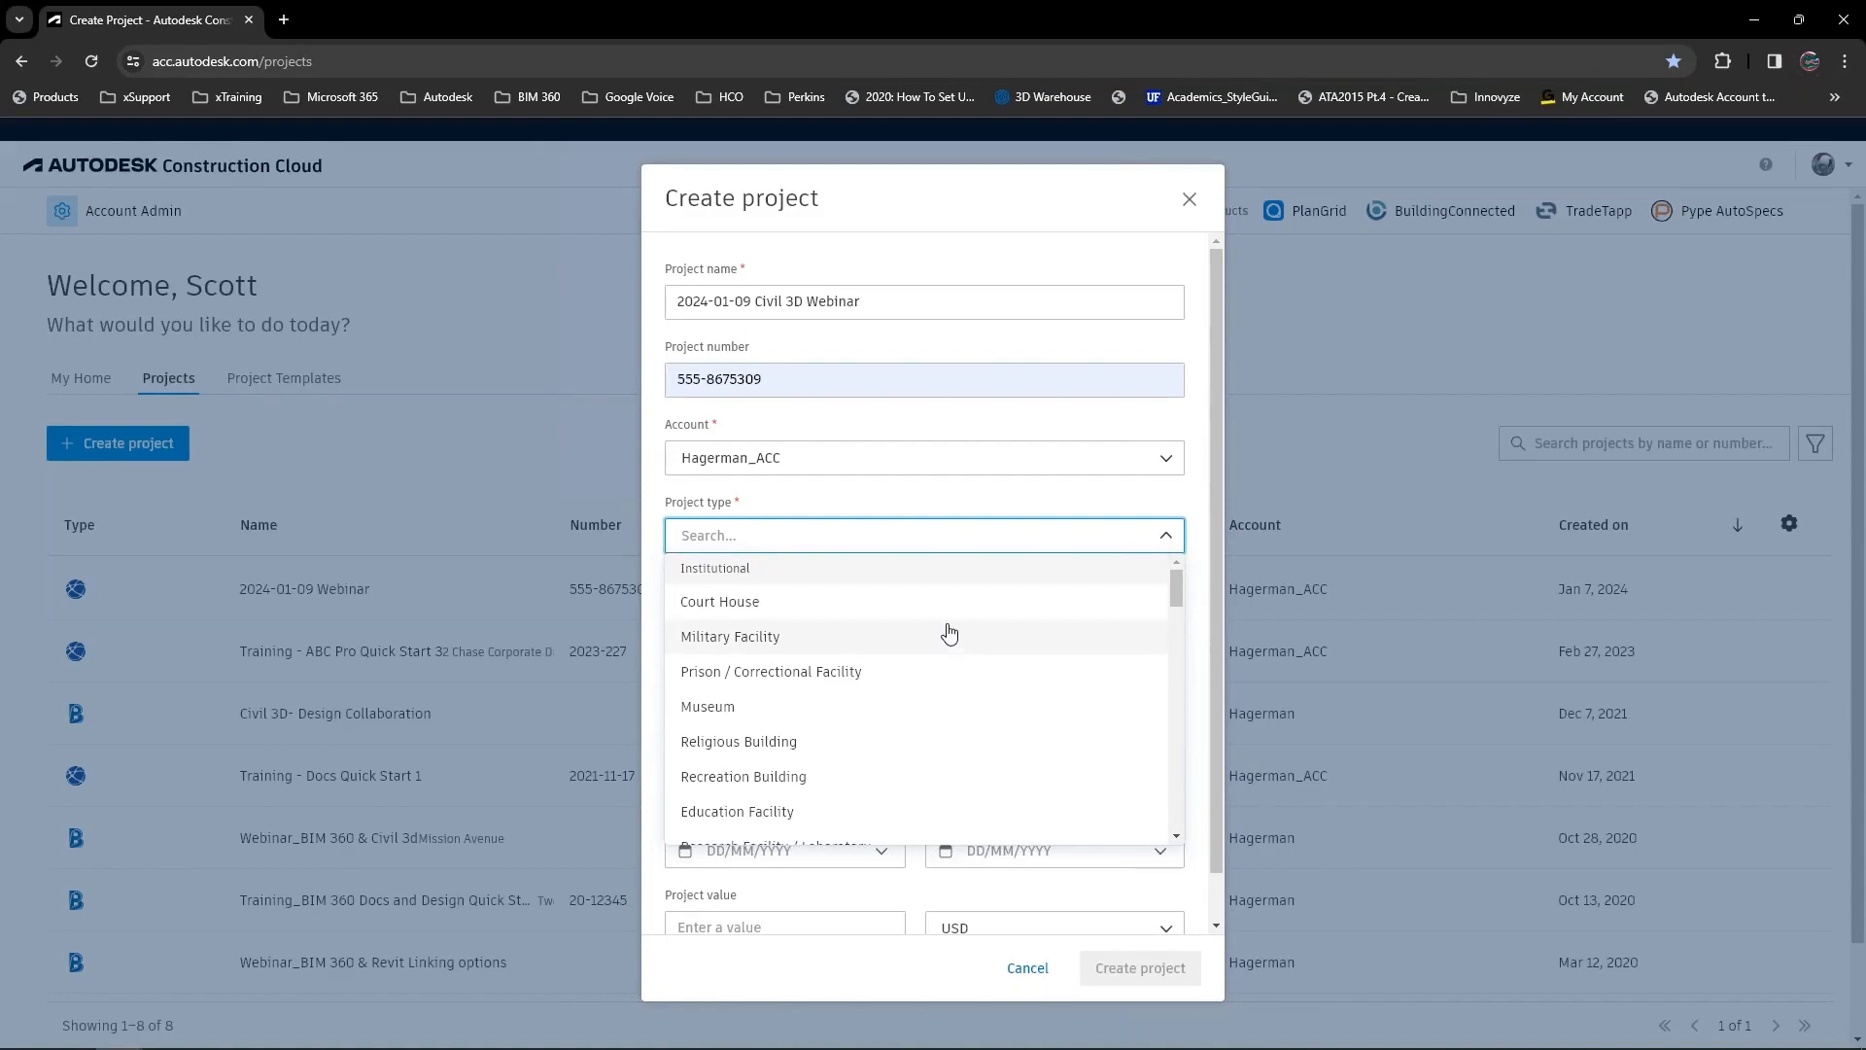
pyautogui.scroll(-2, 950, 633)
pyautogui.scroll(-1, 948, 635)
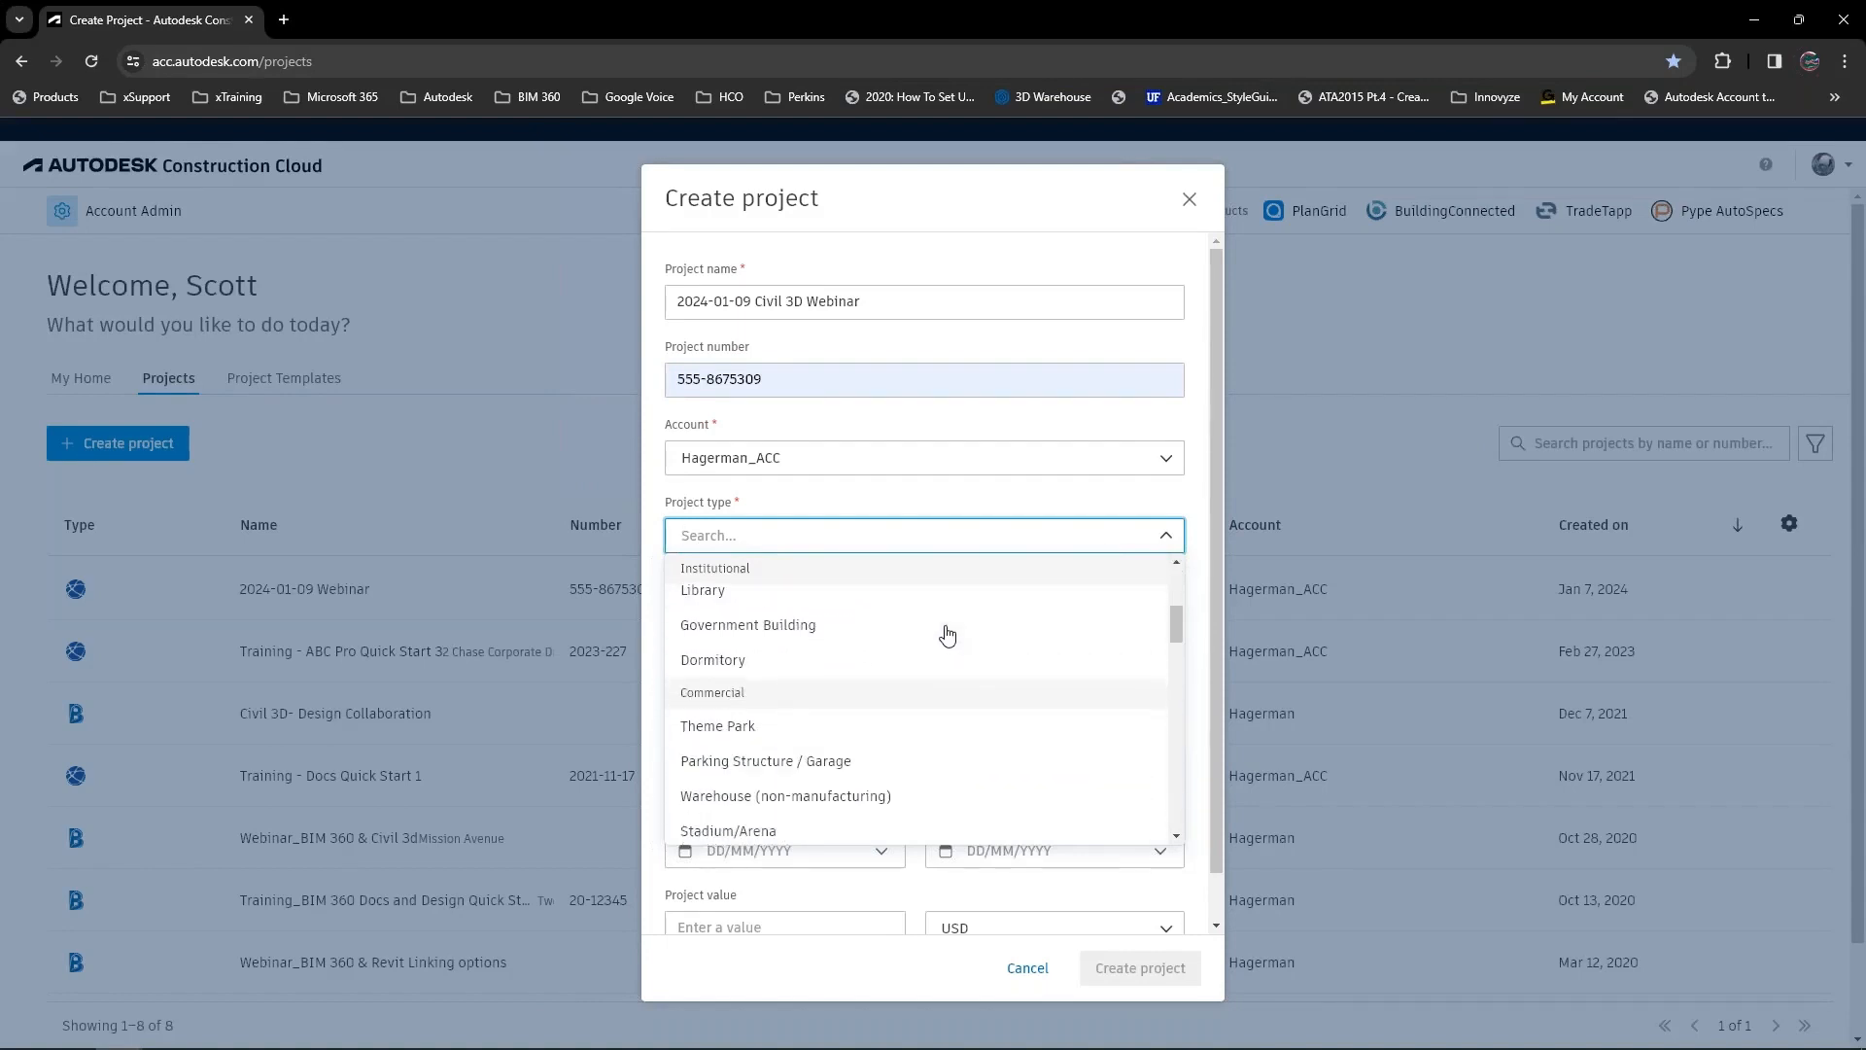
pyautogui.scroll(-1, 947, 634)
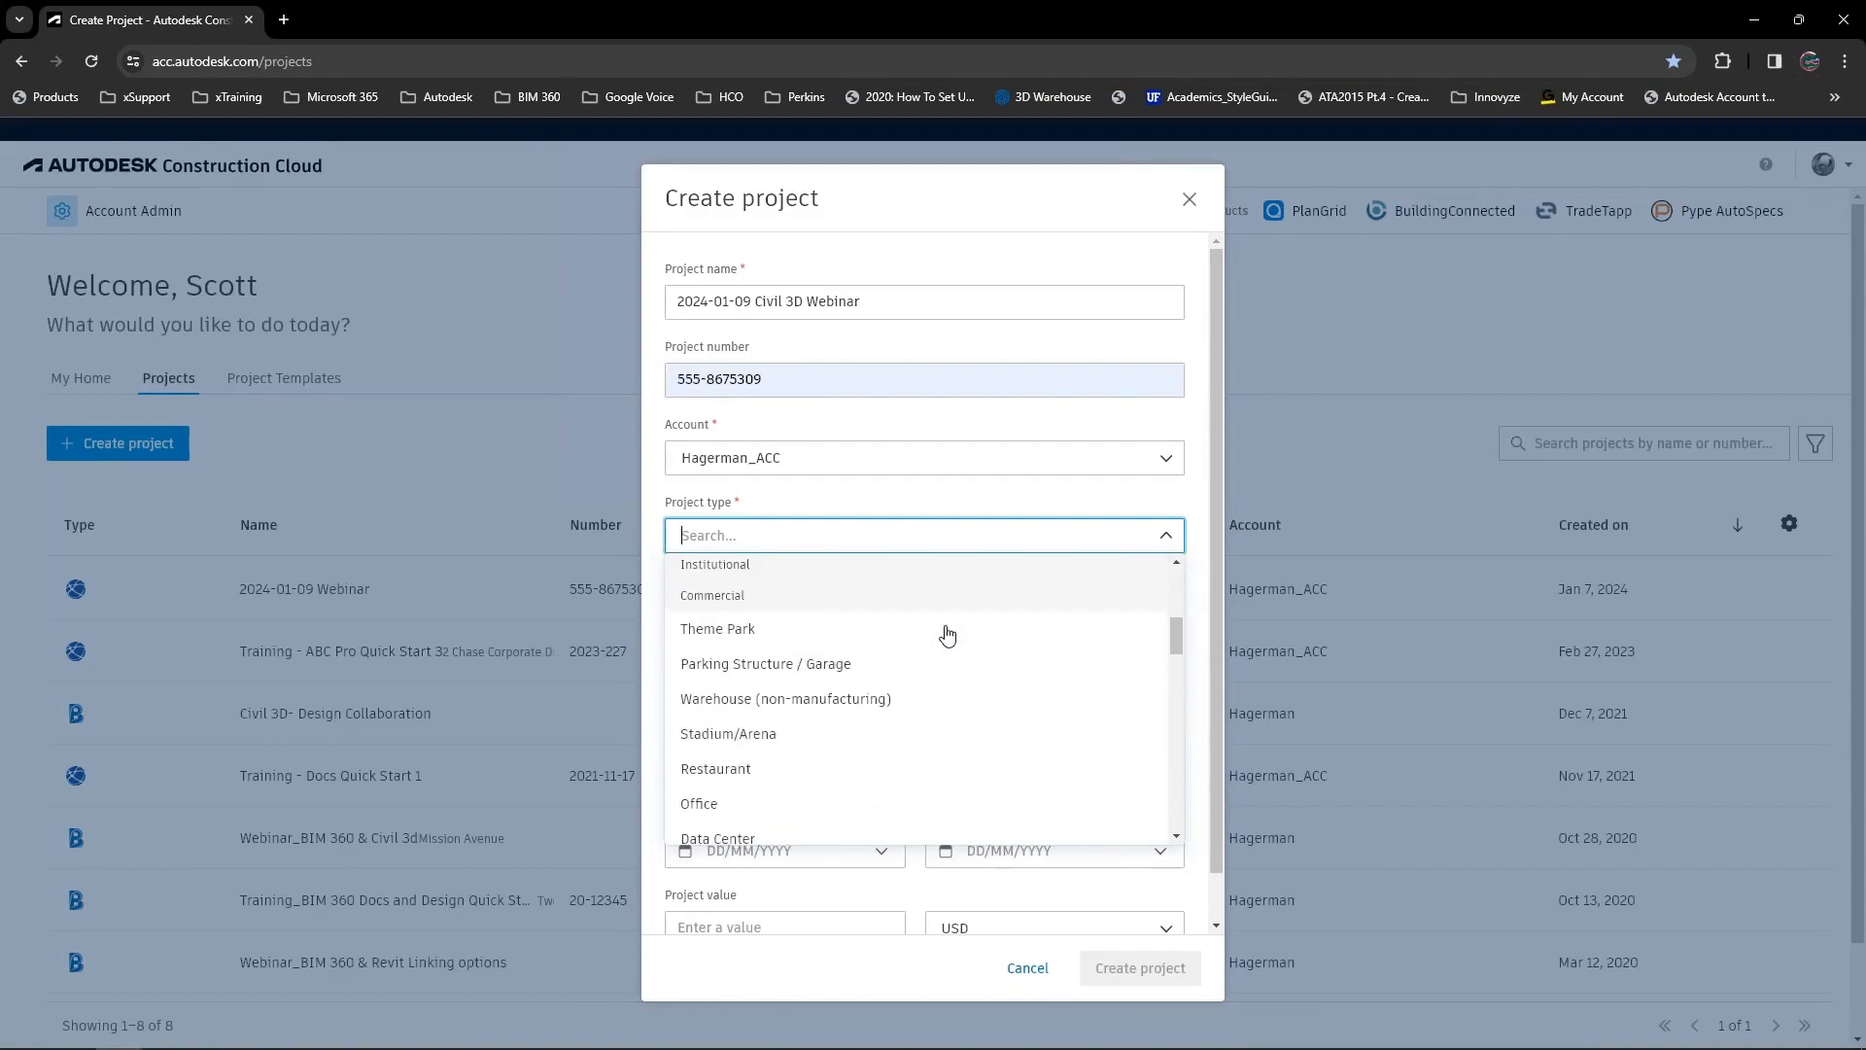
pyautogui.scroll(-1, 896, 723)
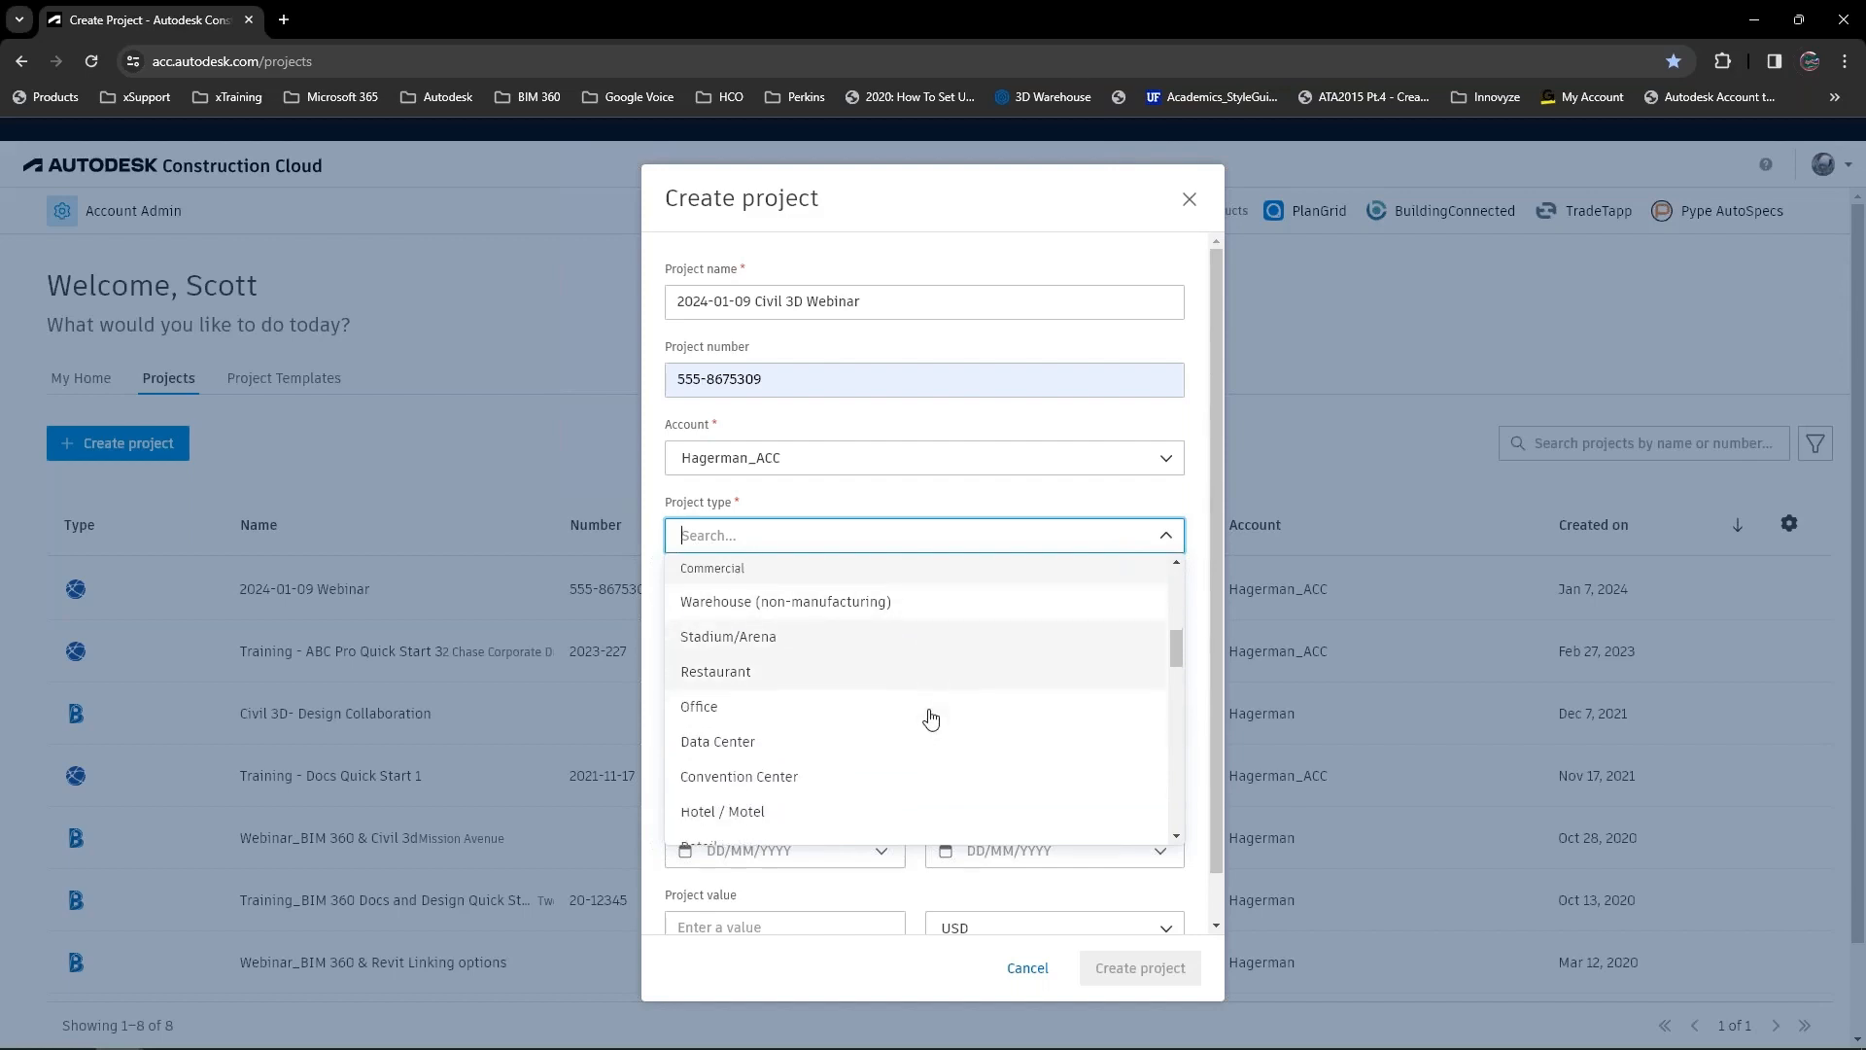
pyautogui.scroll(-1, 965, 692)
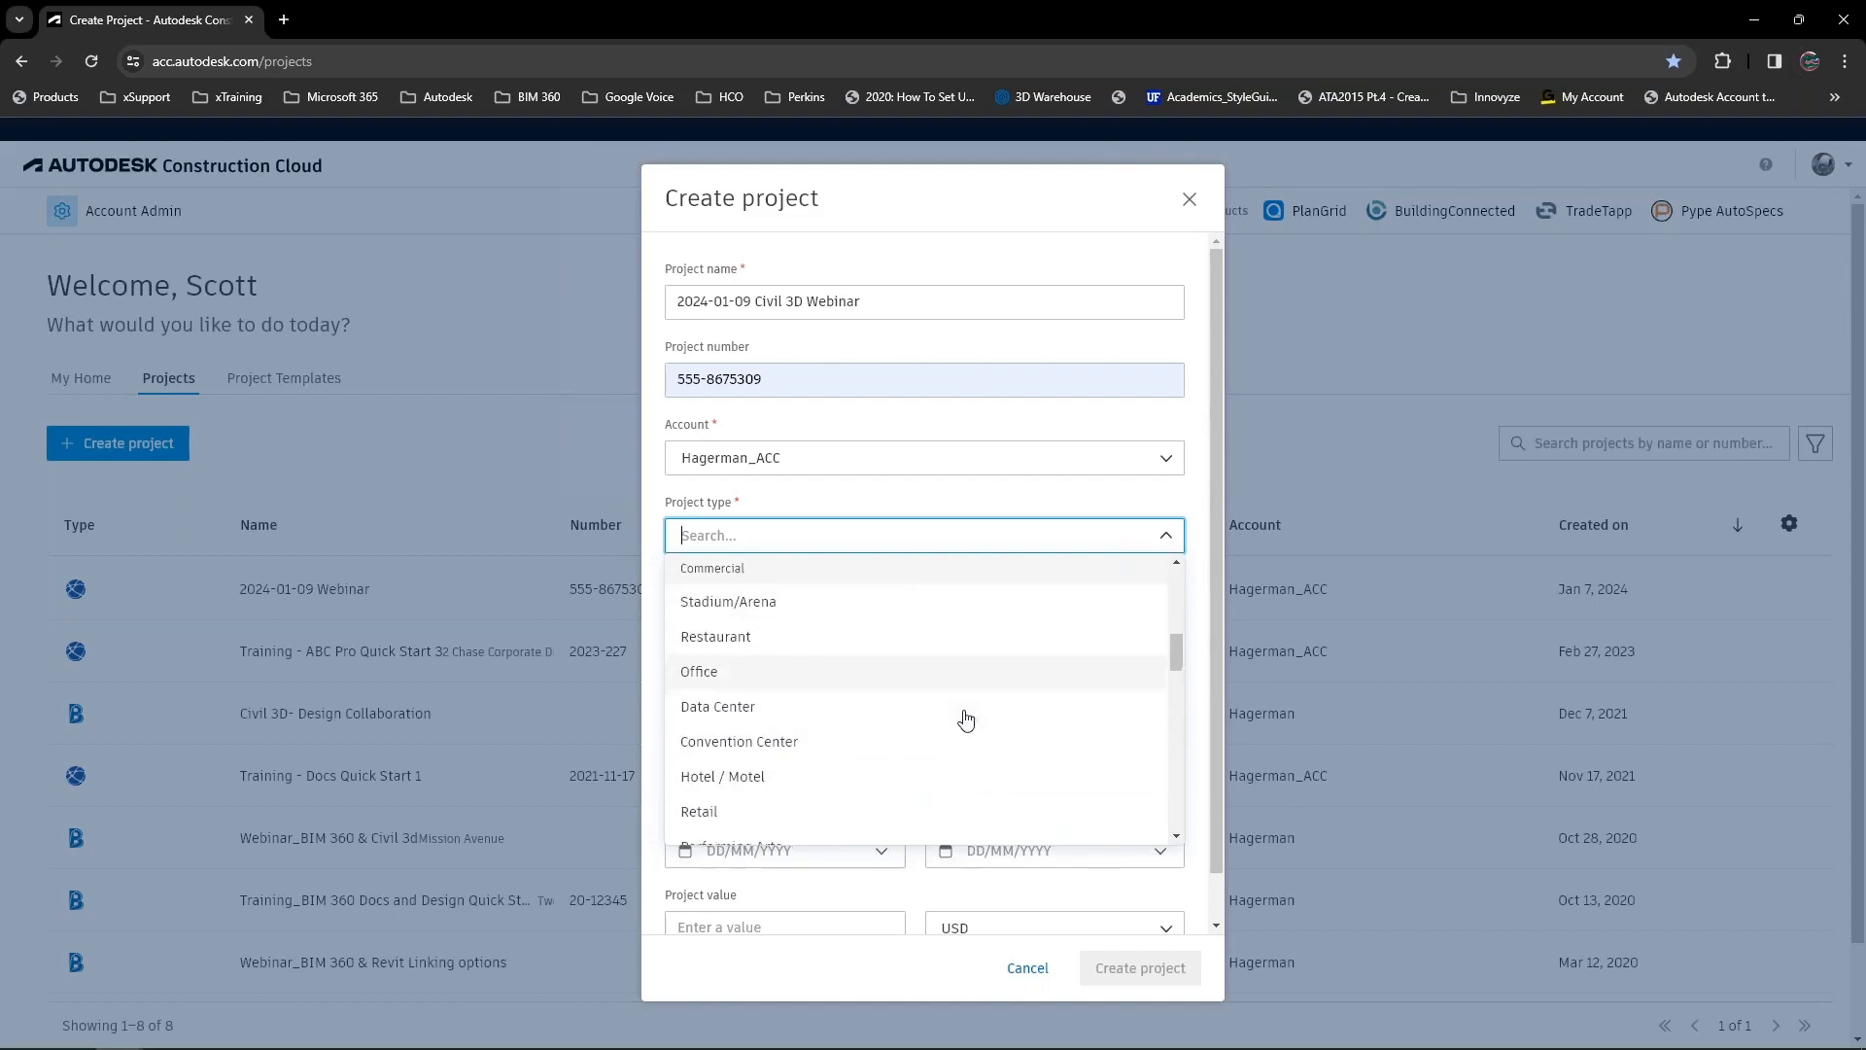
pyautogui.scroll(2, 966, 692)
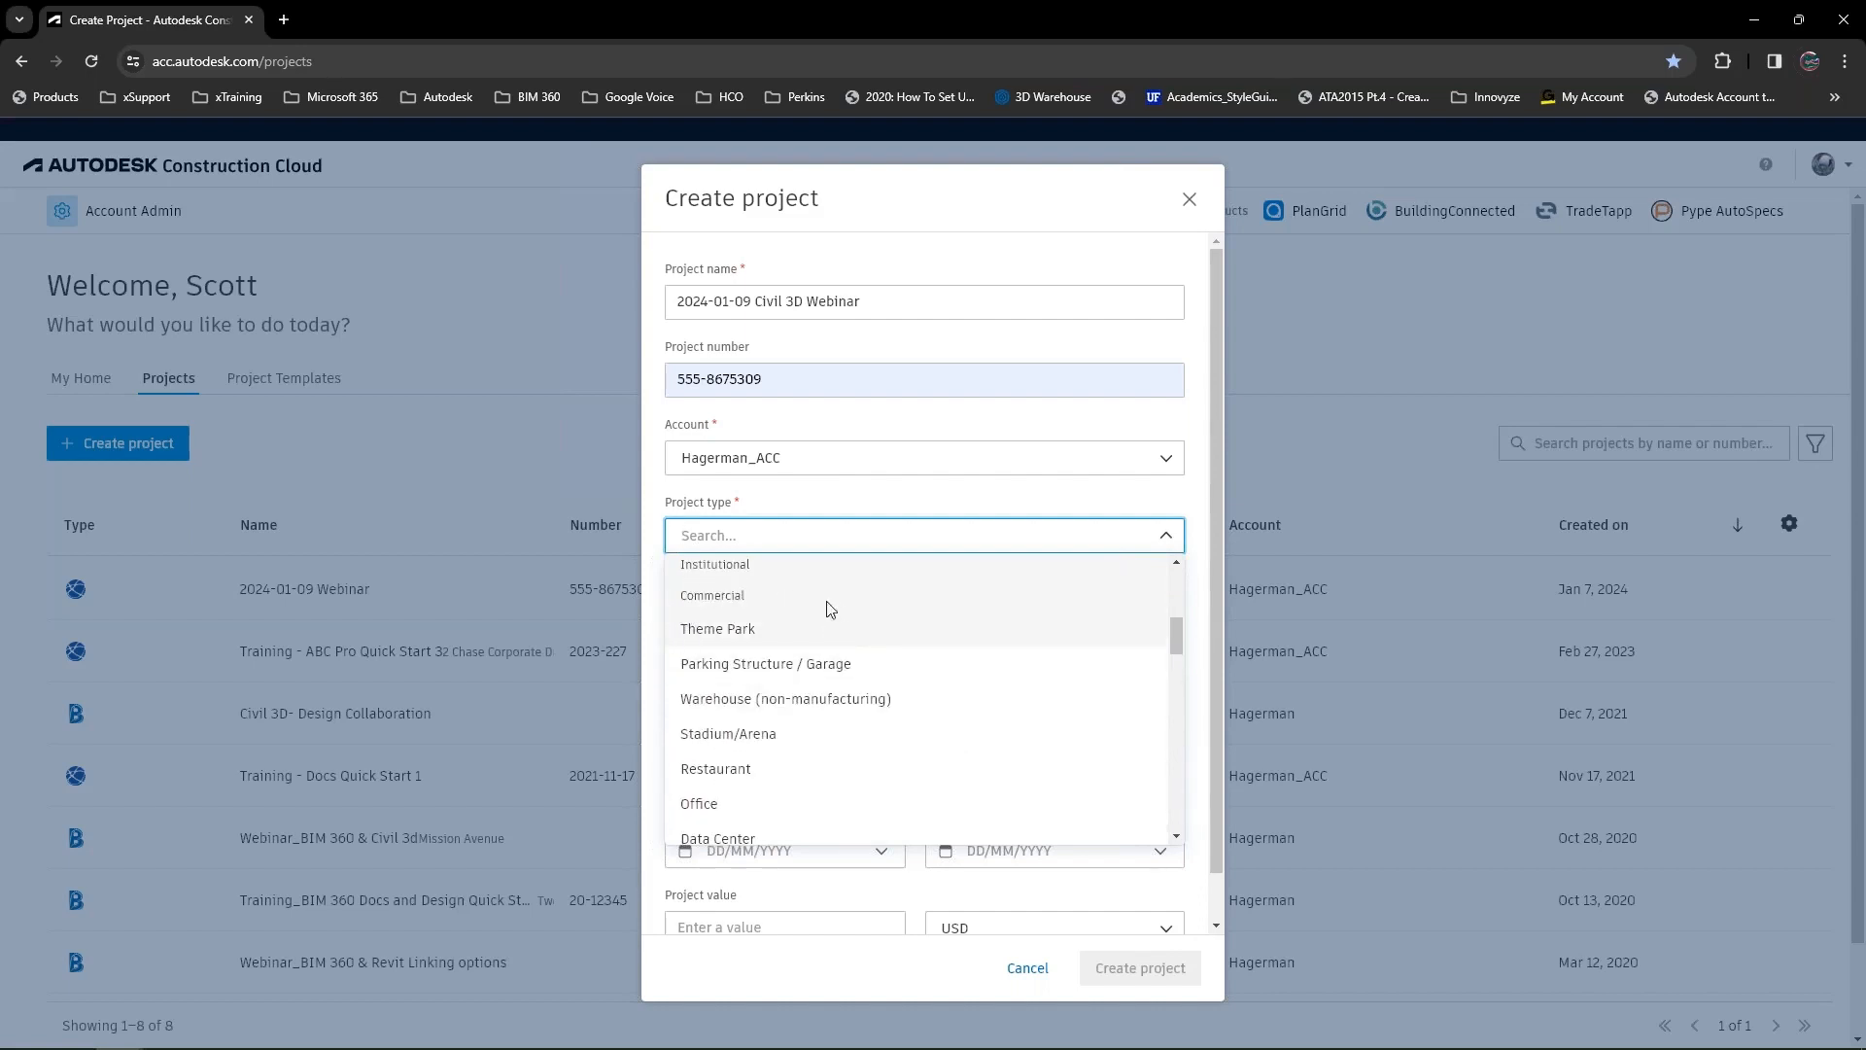
pyautogui.scroll(-2, 880, 634)
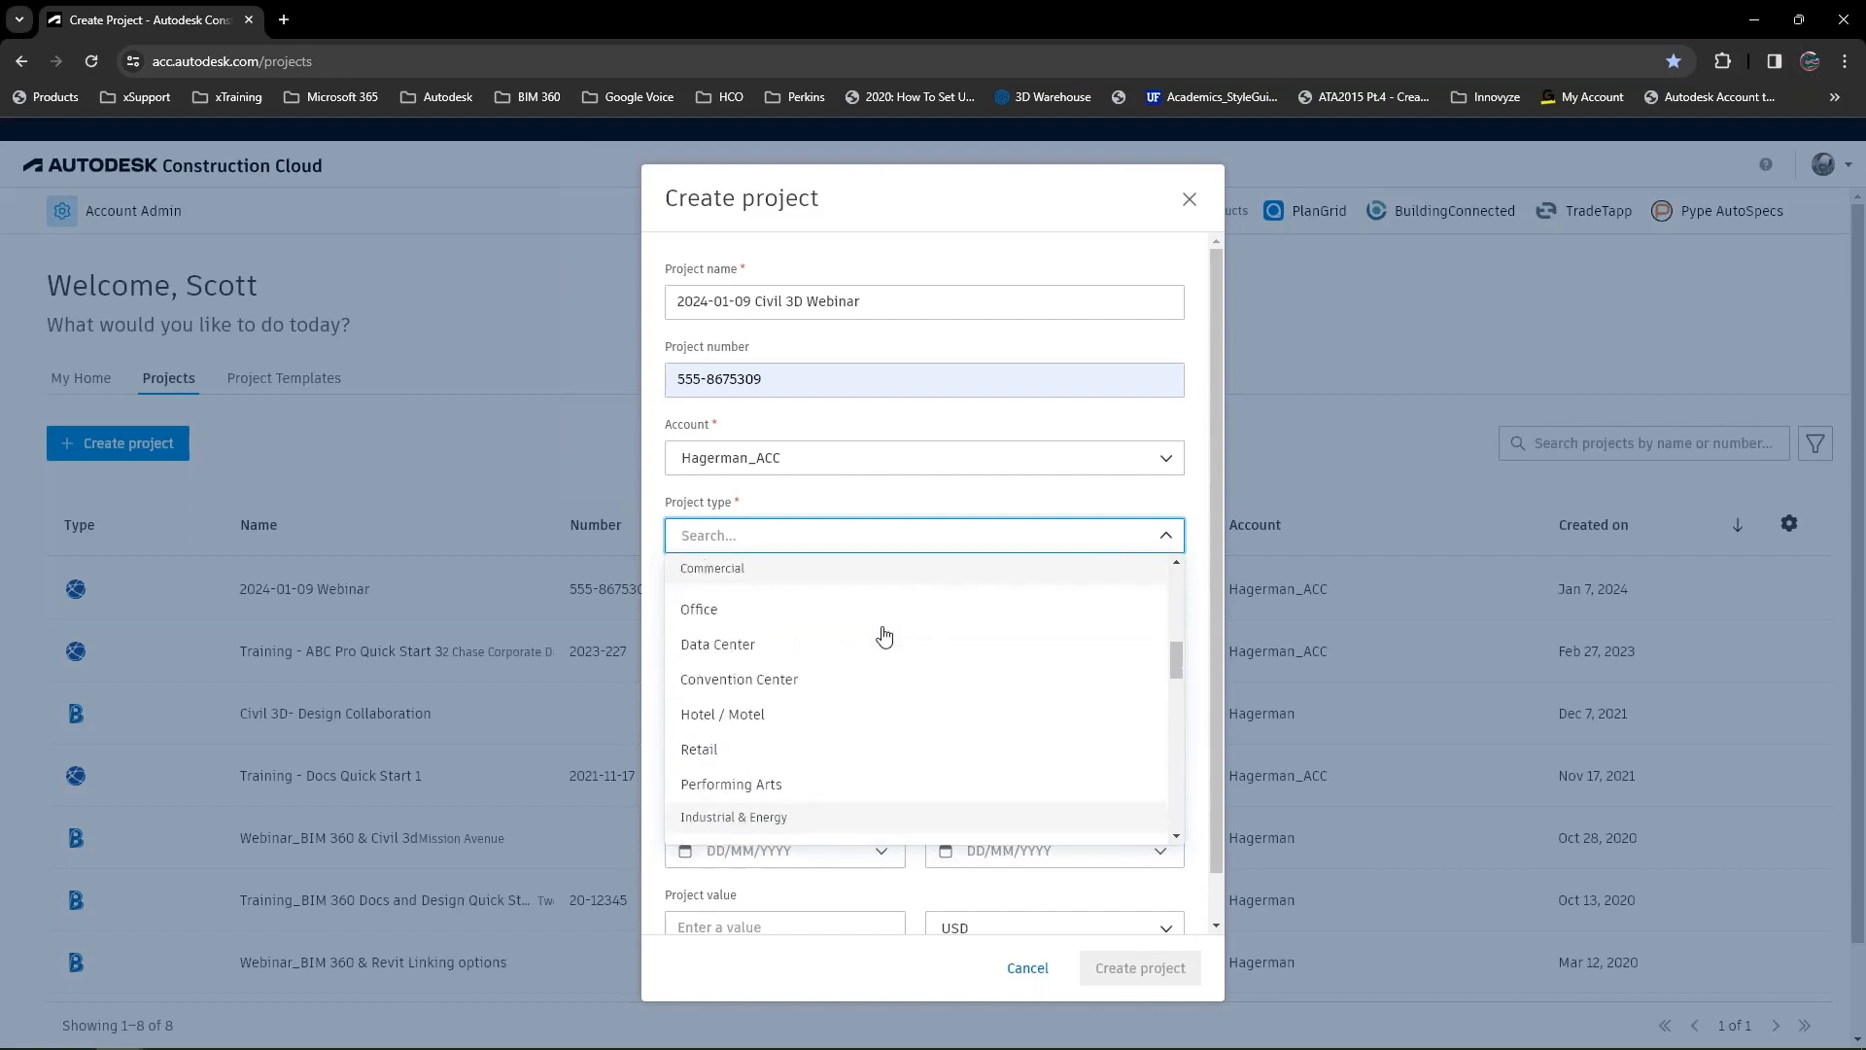
pyautogui.scroll(-2, 925, 658)
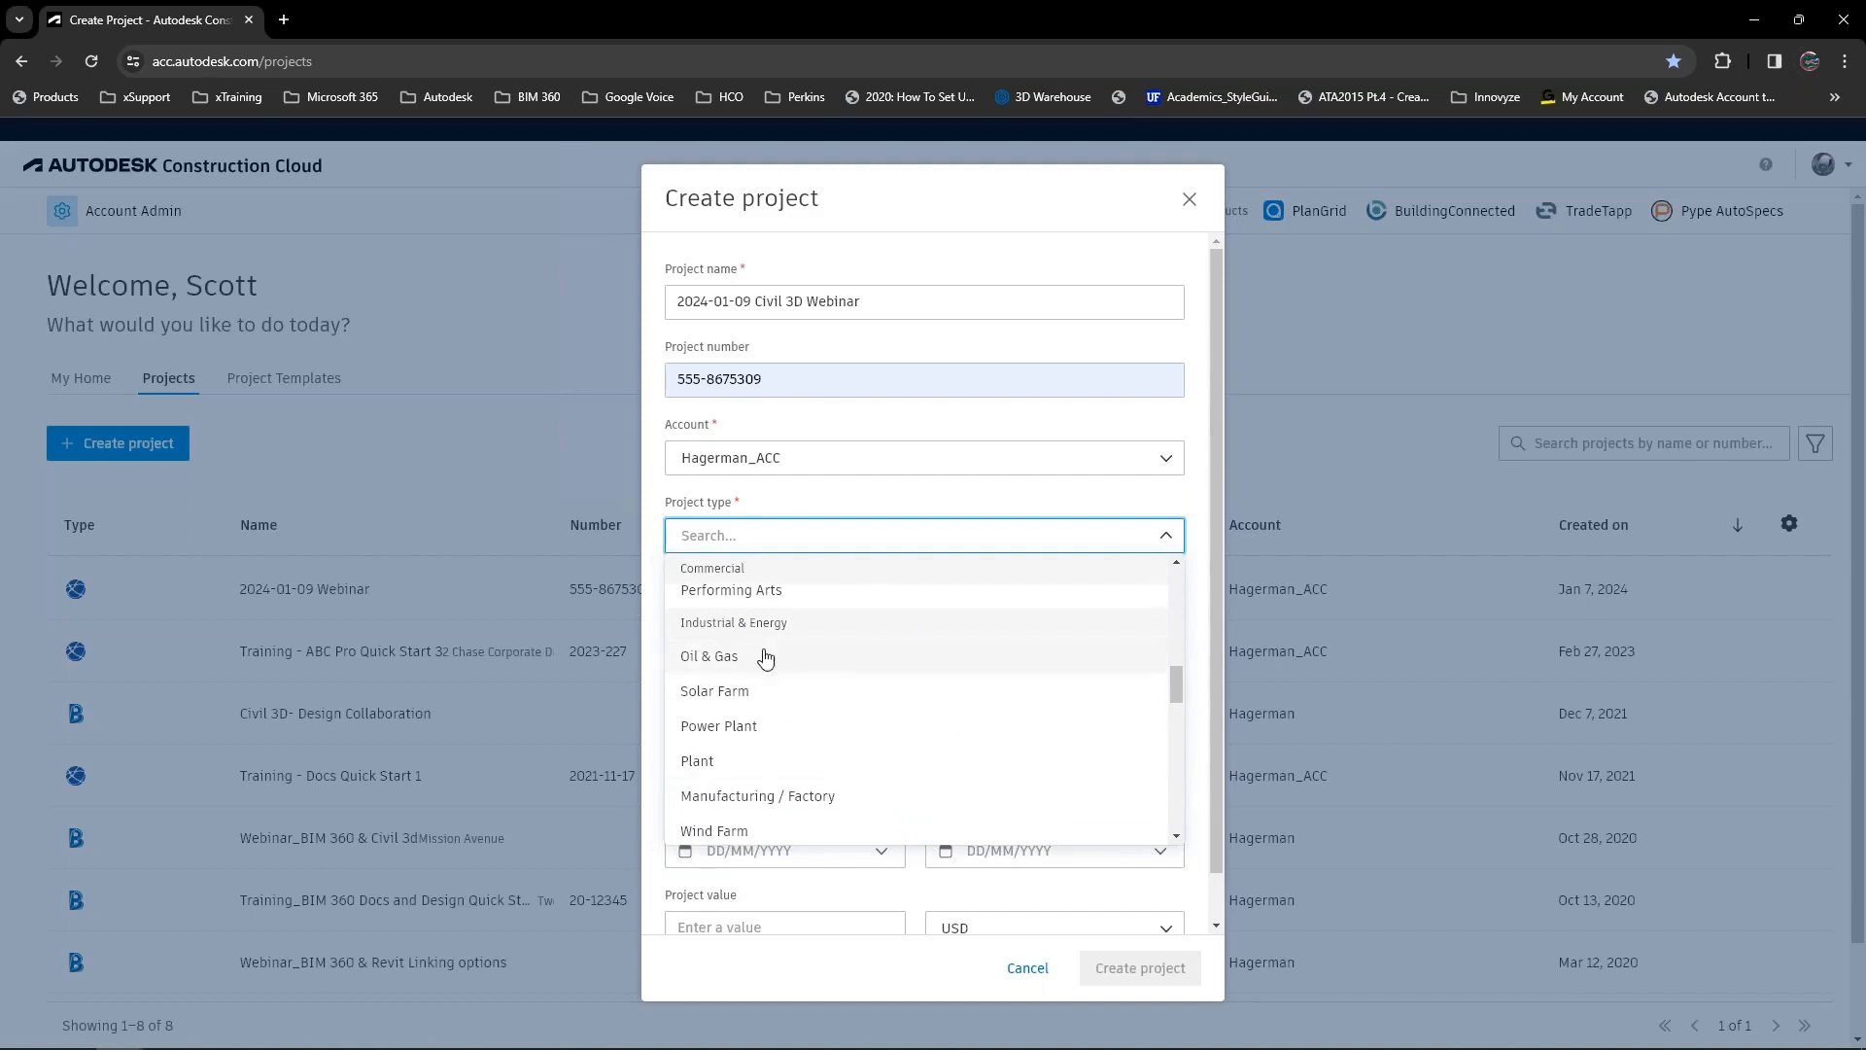
pyautogui.scroll(-1, 930, 680)
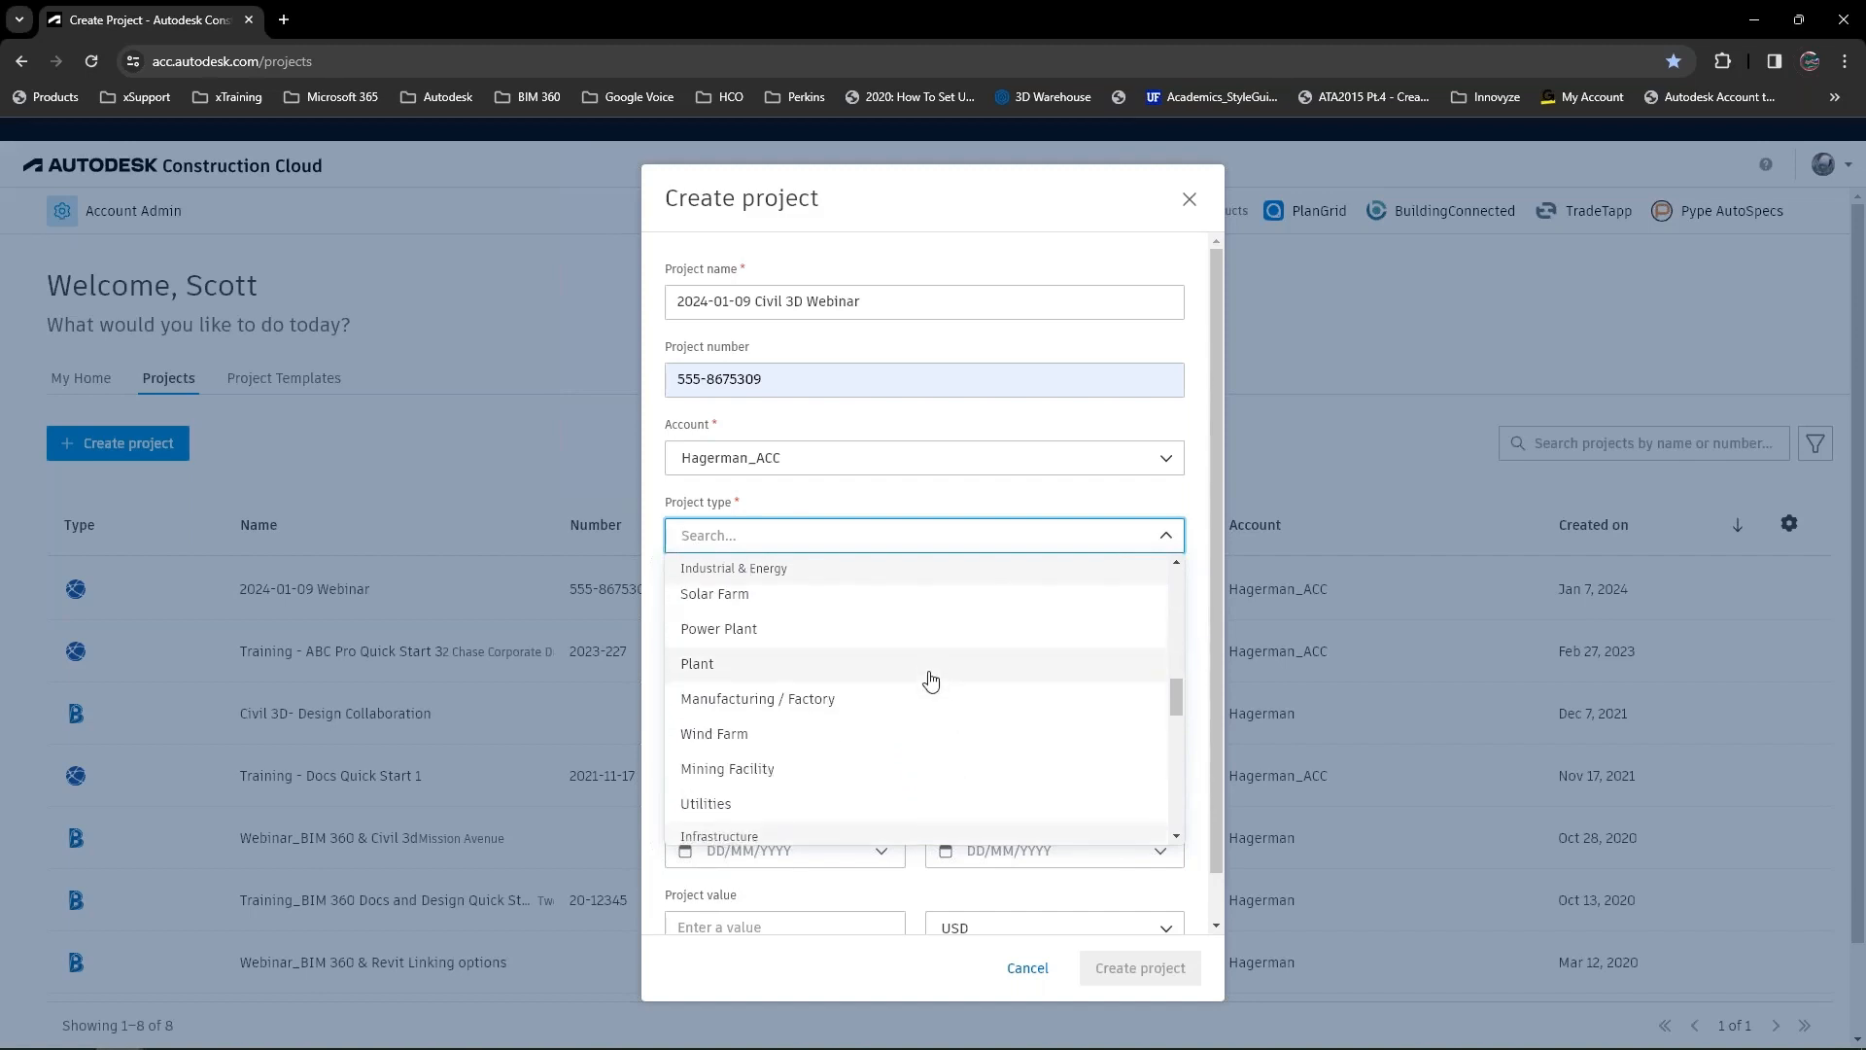
pyautogui.scroll(-2, 930, 680)
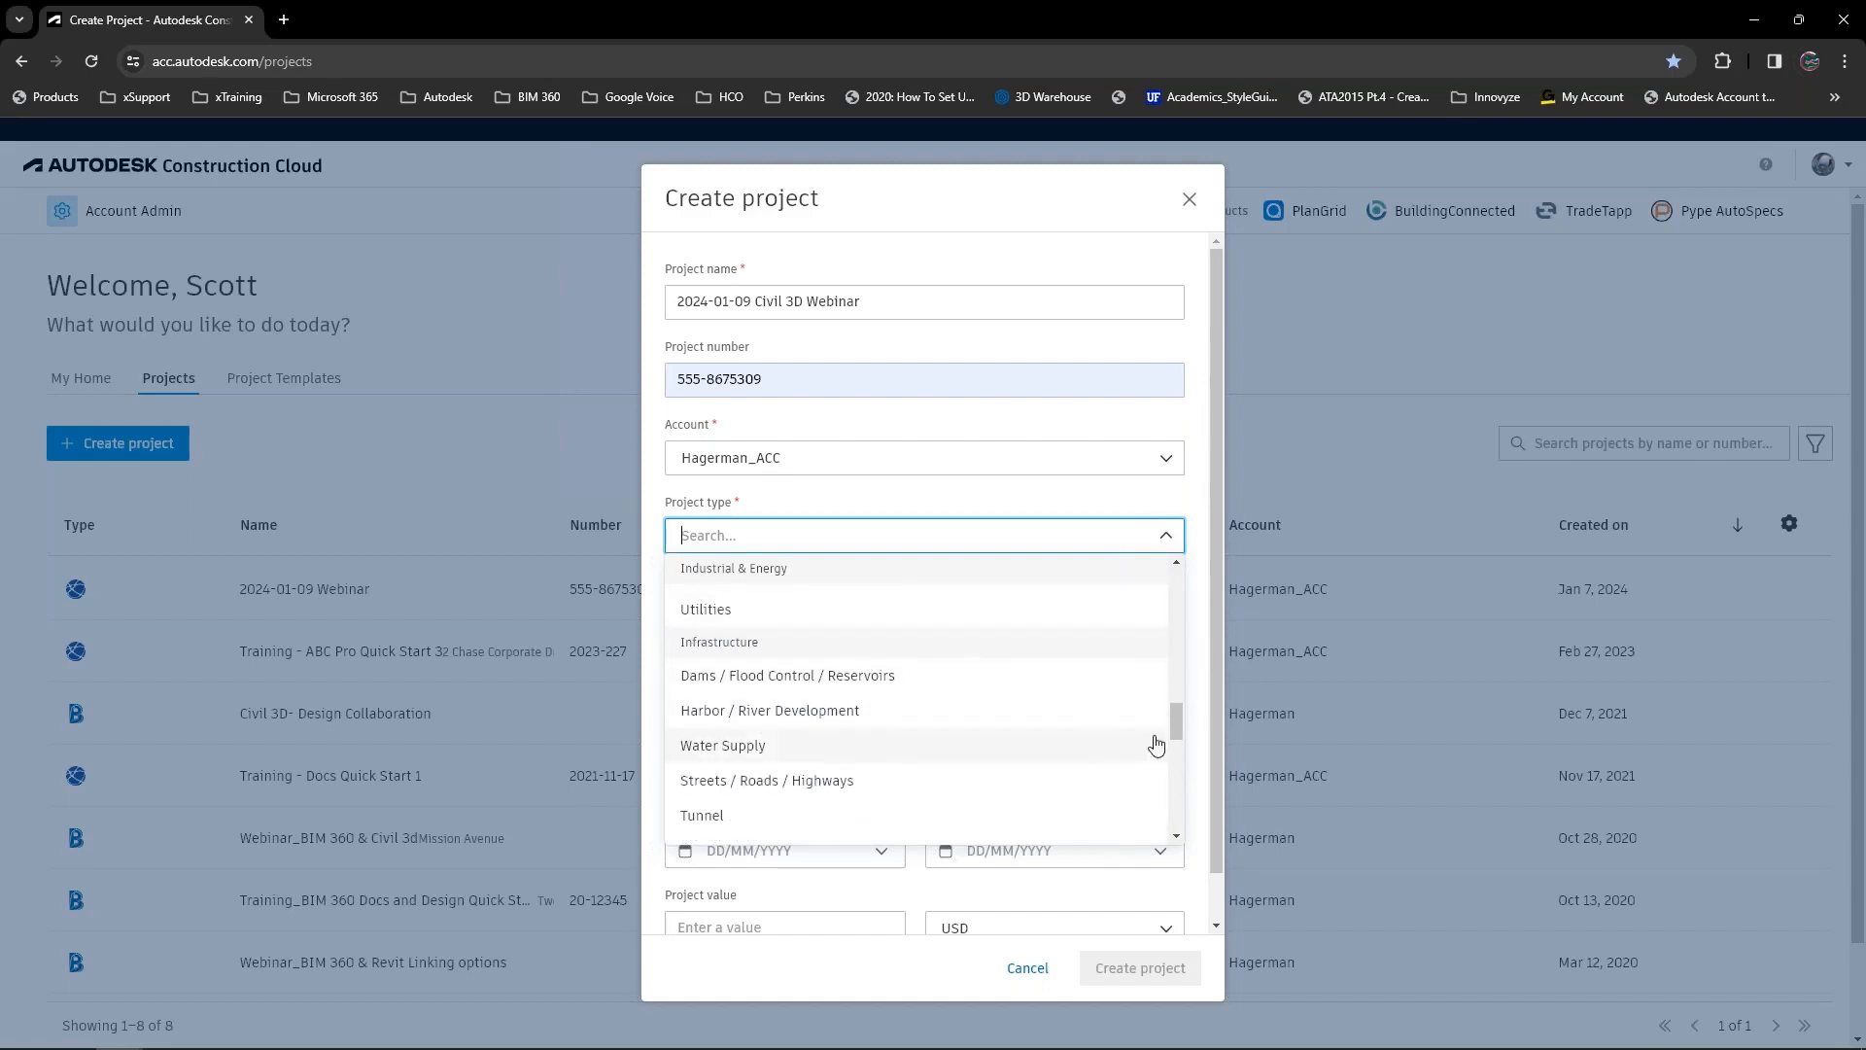
pyautogui.moveTo(1176, 729); pyautogui.dragTo(1174, 739)
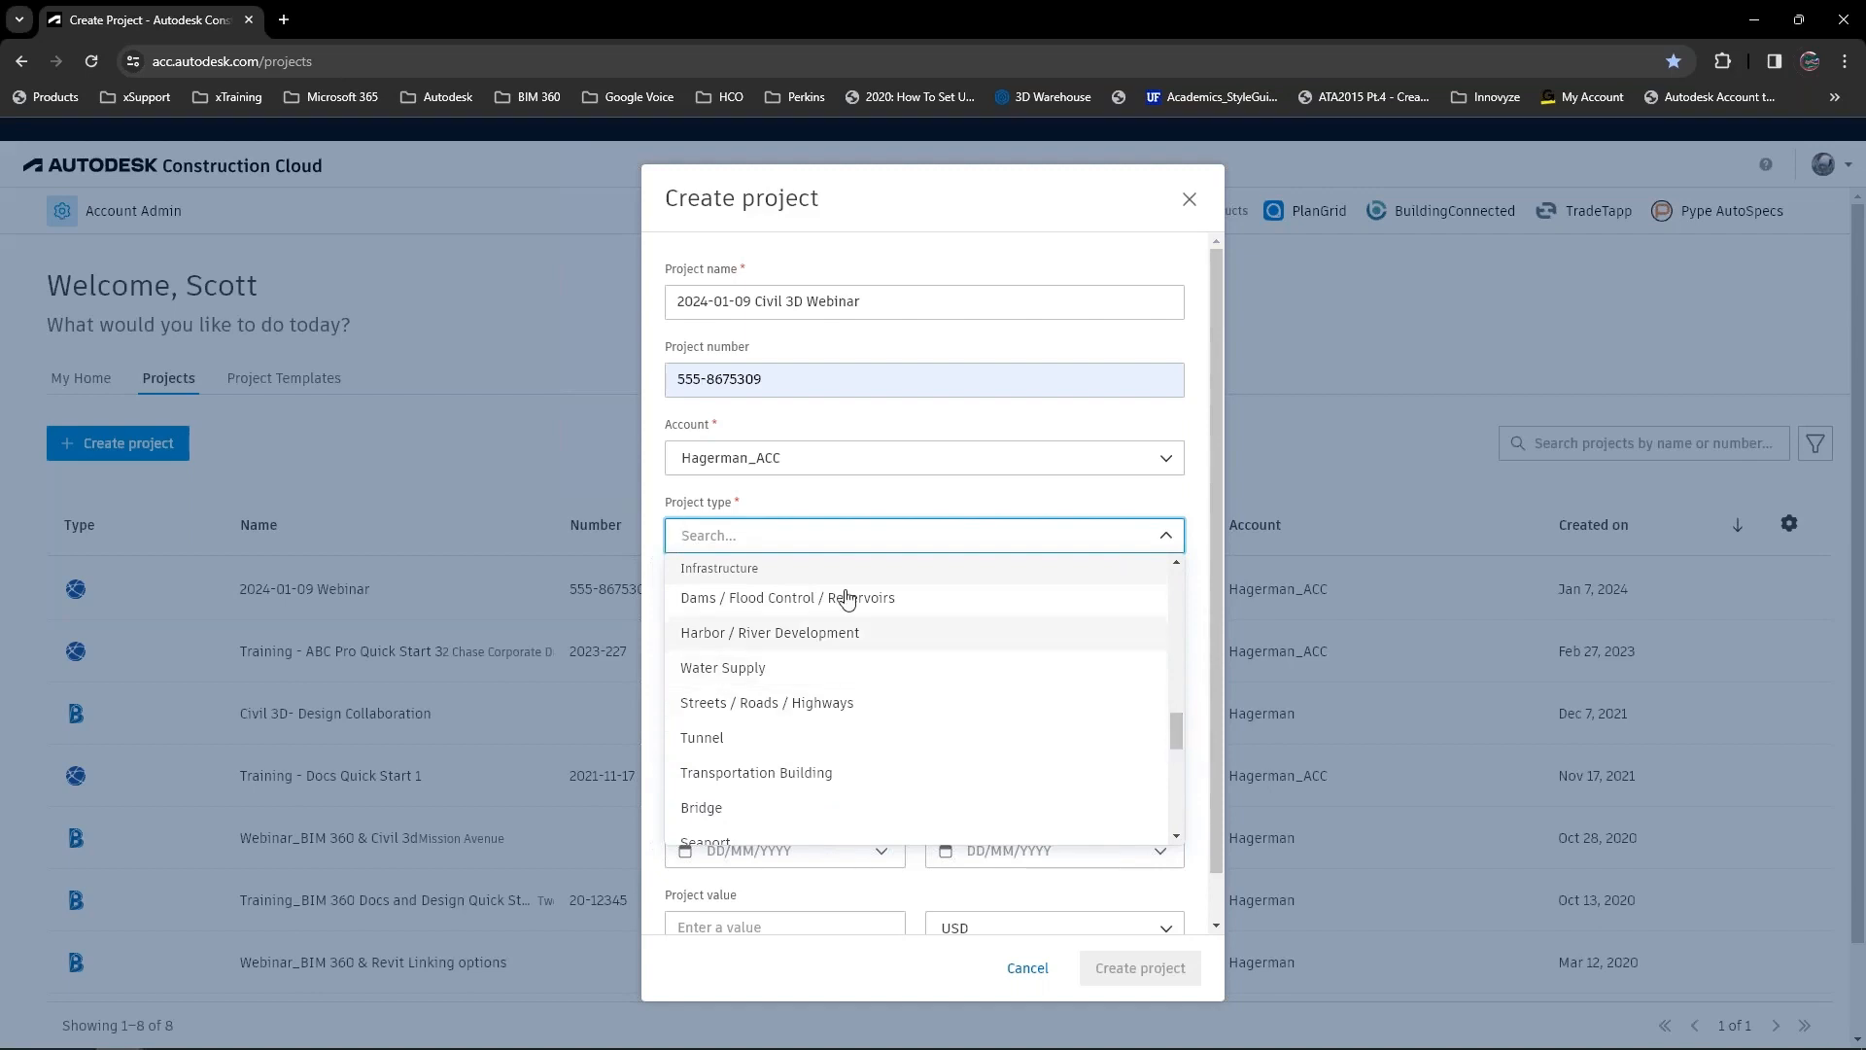
pyautogui.click(766, 703)
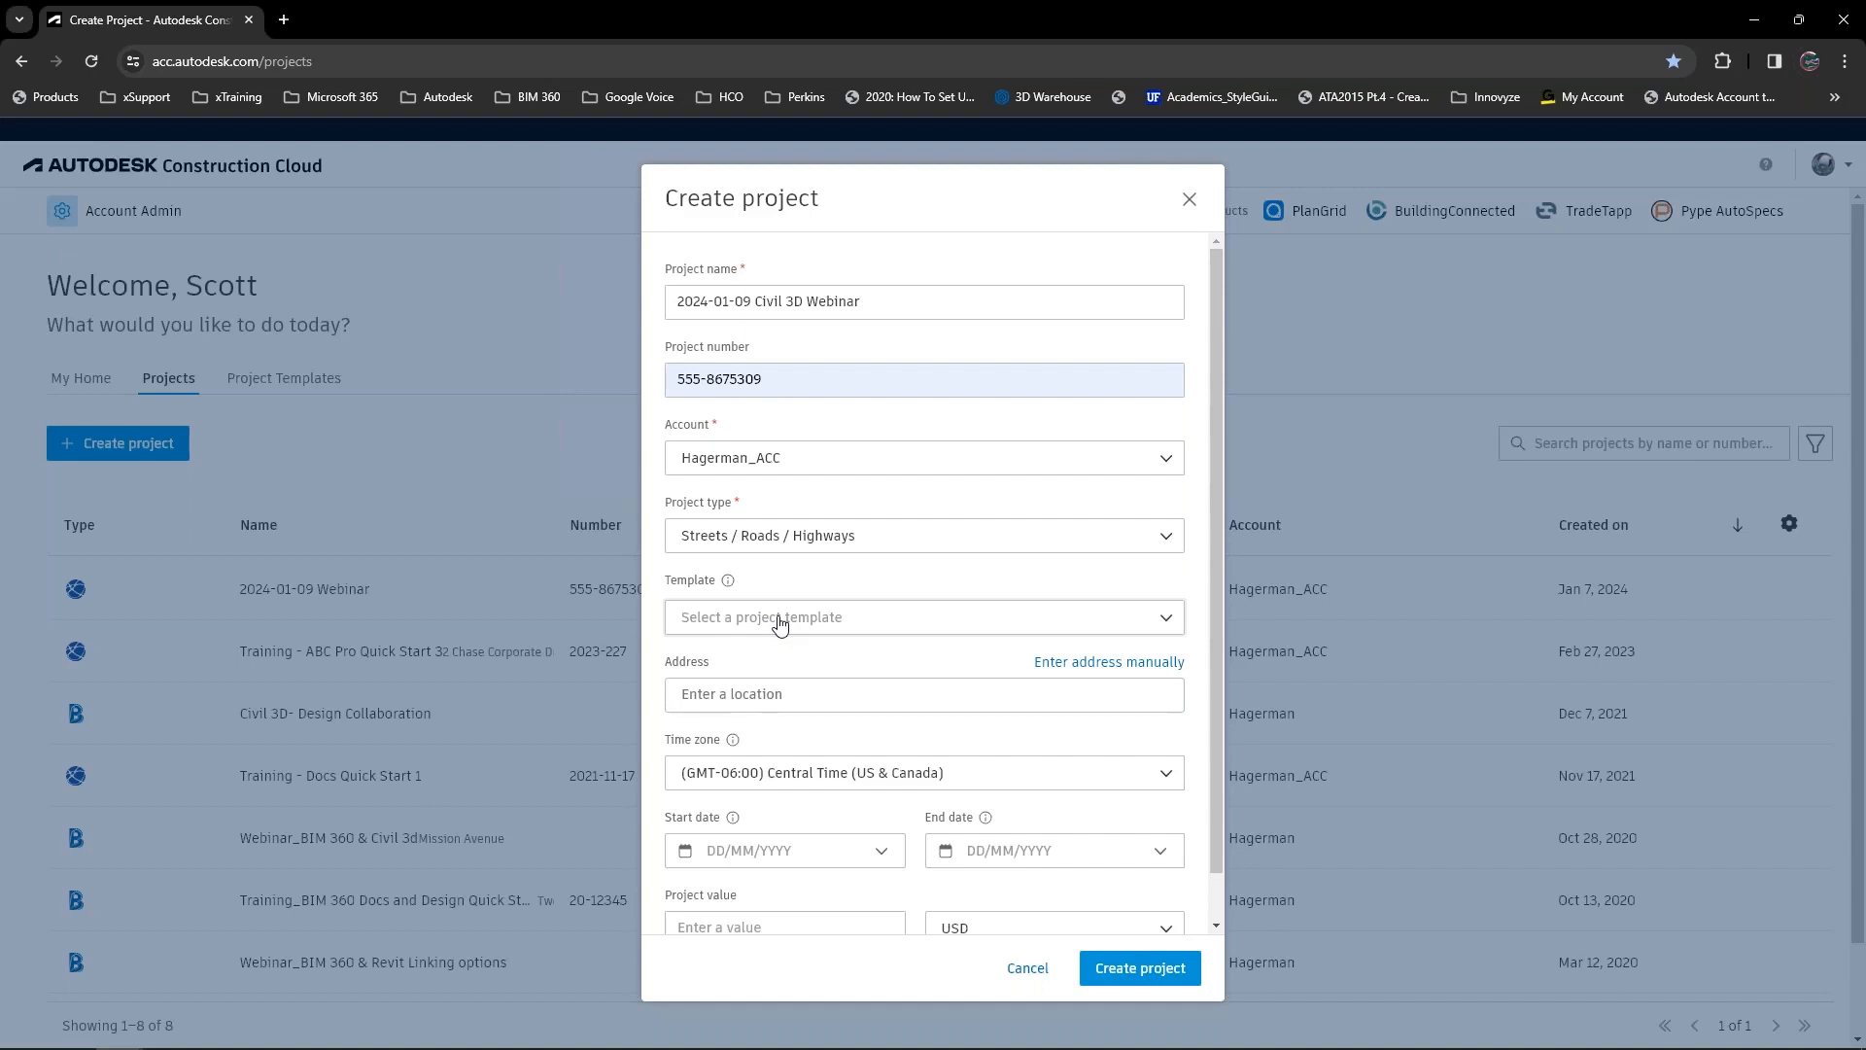
# Fill in the project's street address using the matching Chicago suggestion, and create the project.
pyautogui.click(780, 696)
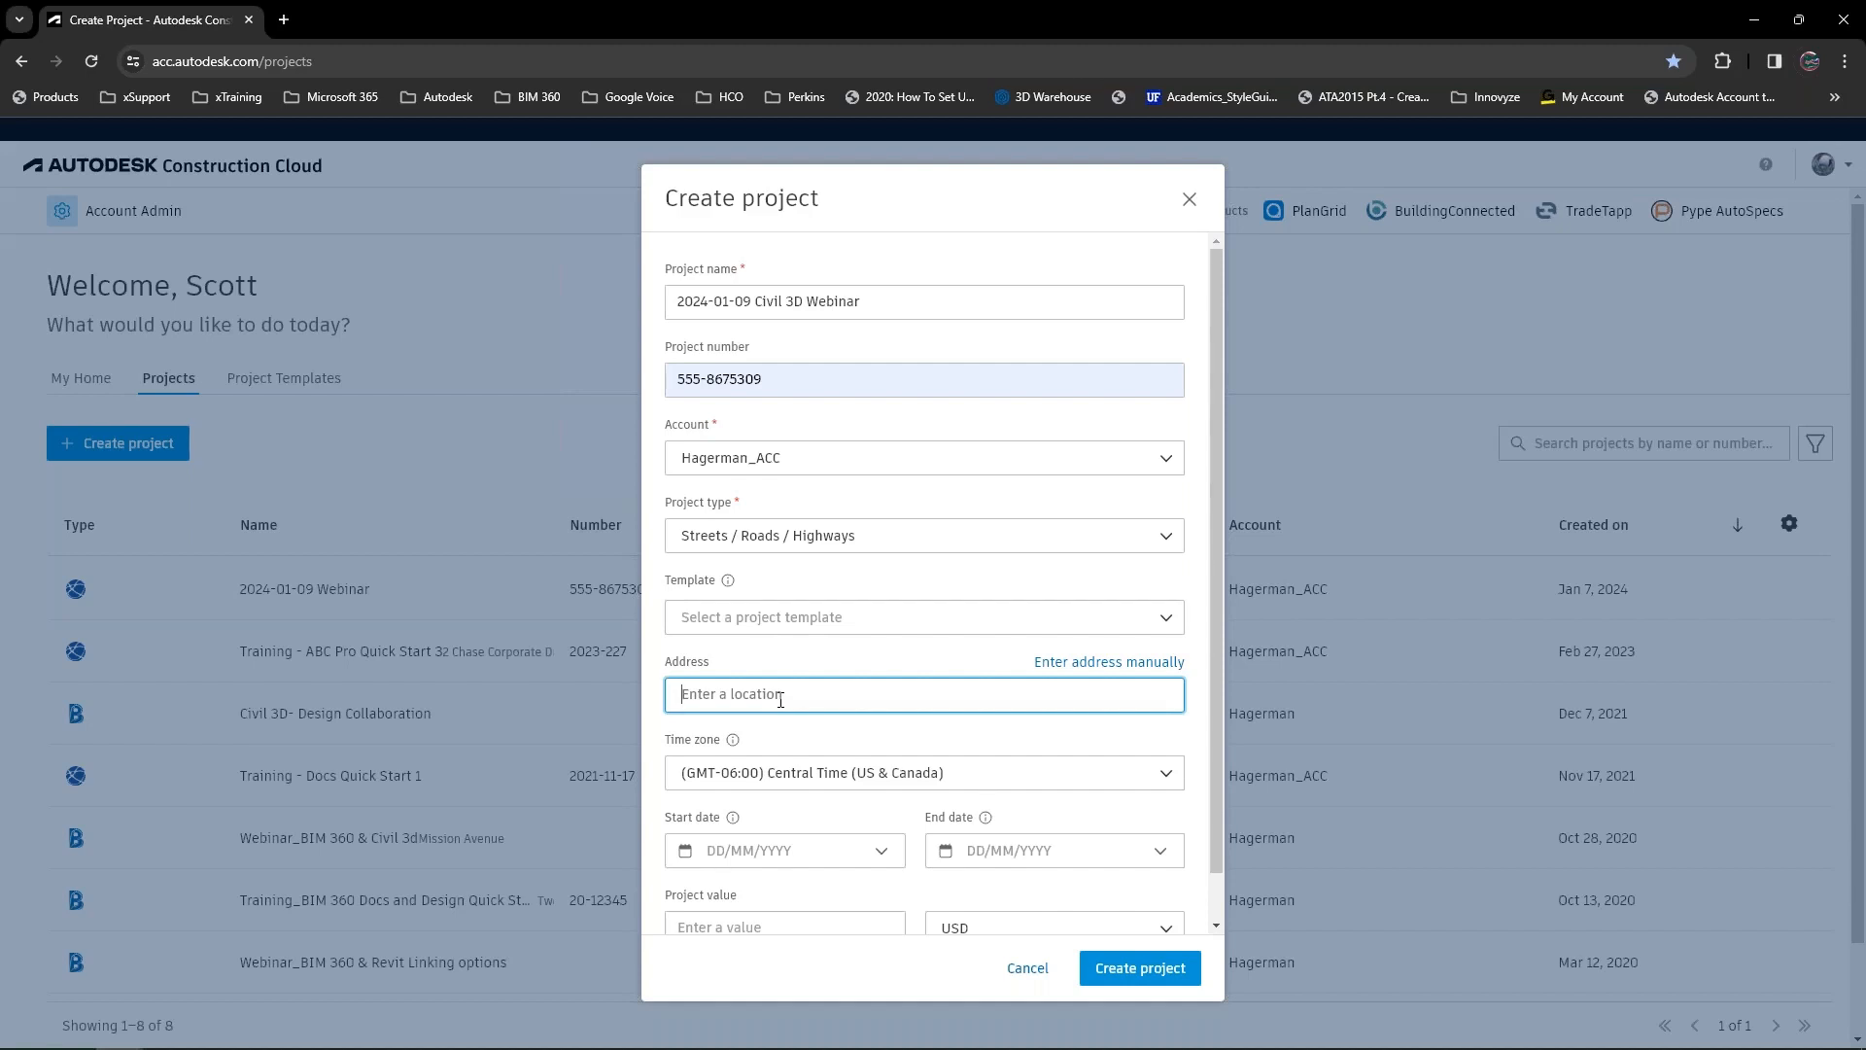
pyautogui.write('1060')
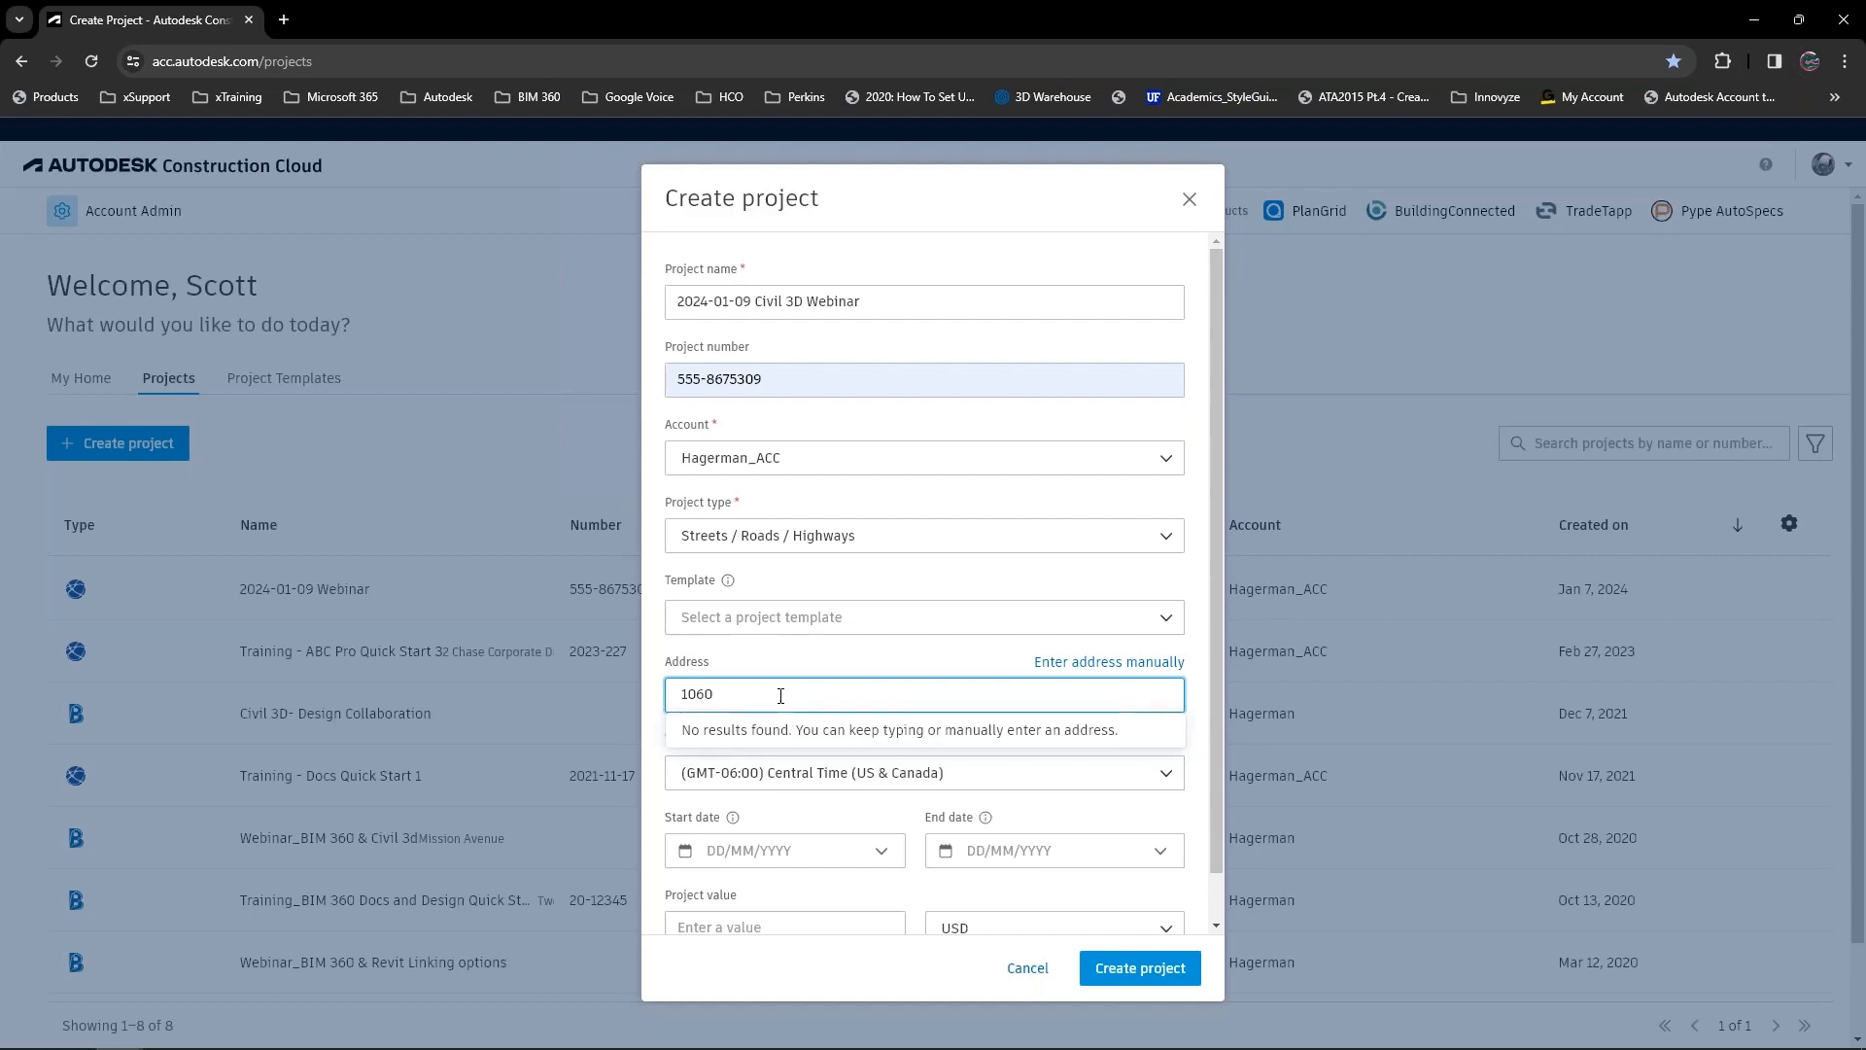
pyautogui.write(' .q')
pyautogui.press('BackSpace')
pyautogui.write('.q')
pyautogui.press('BackSpace')
pyautogui.press('BackSpace')
pyautogui.write('q')
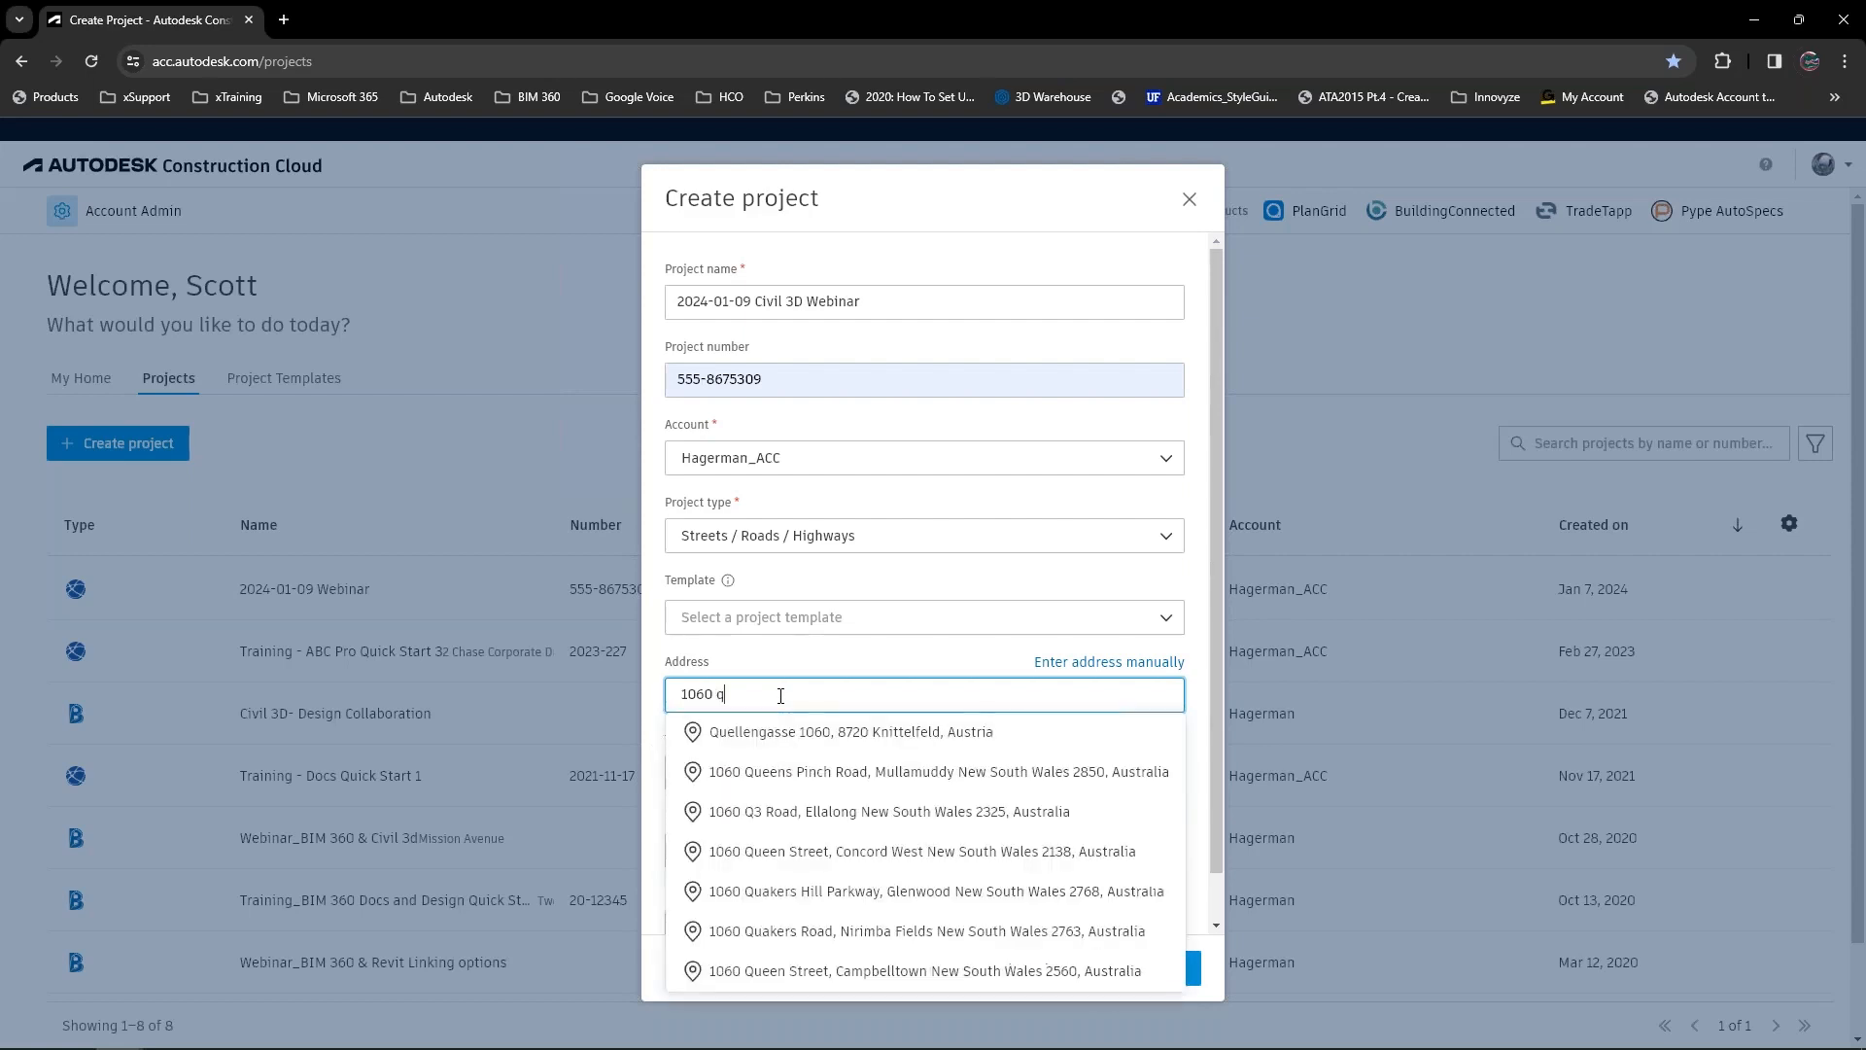
pyautogui.press('BackSpace')
pyautogui.write('w')
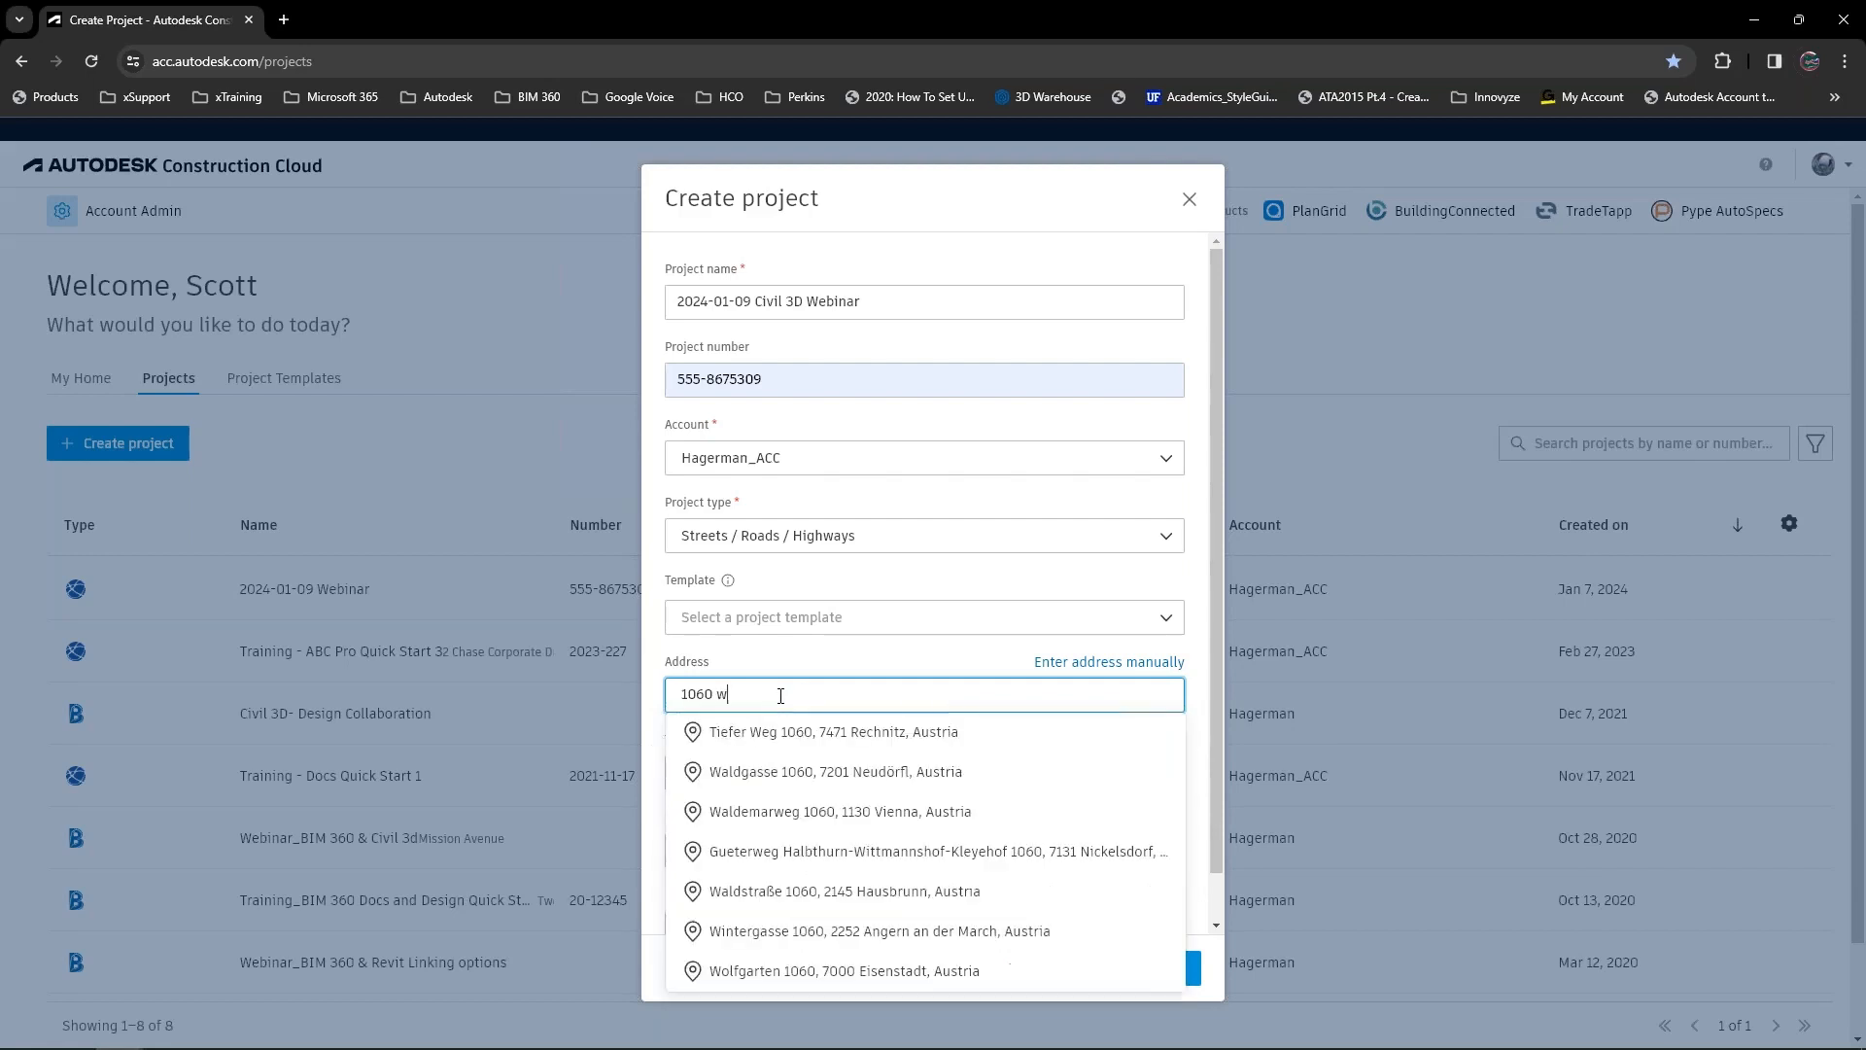
pyautogui.write(' addison')
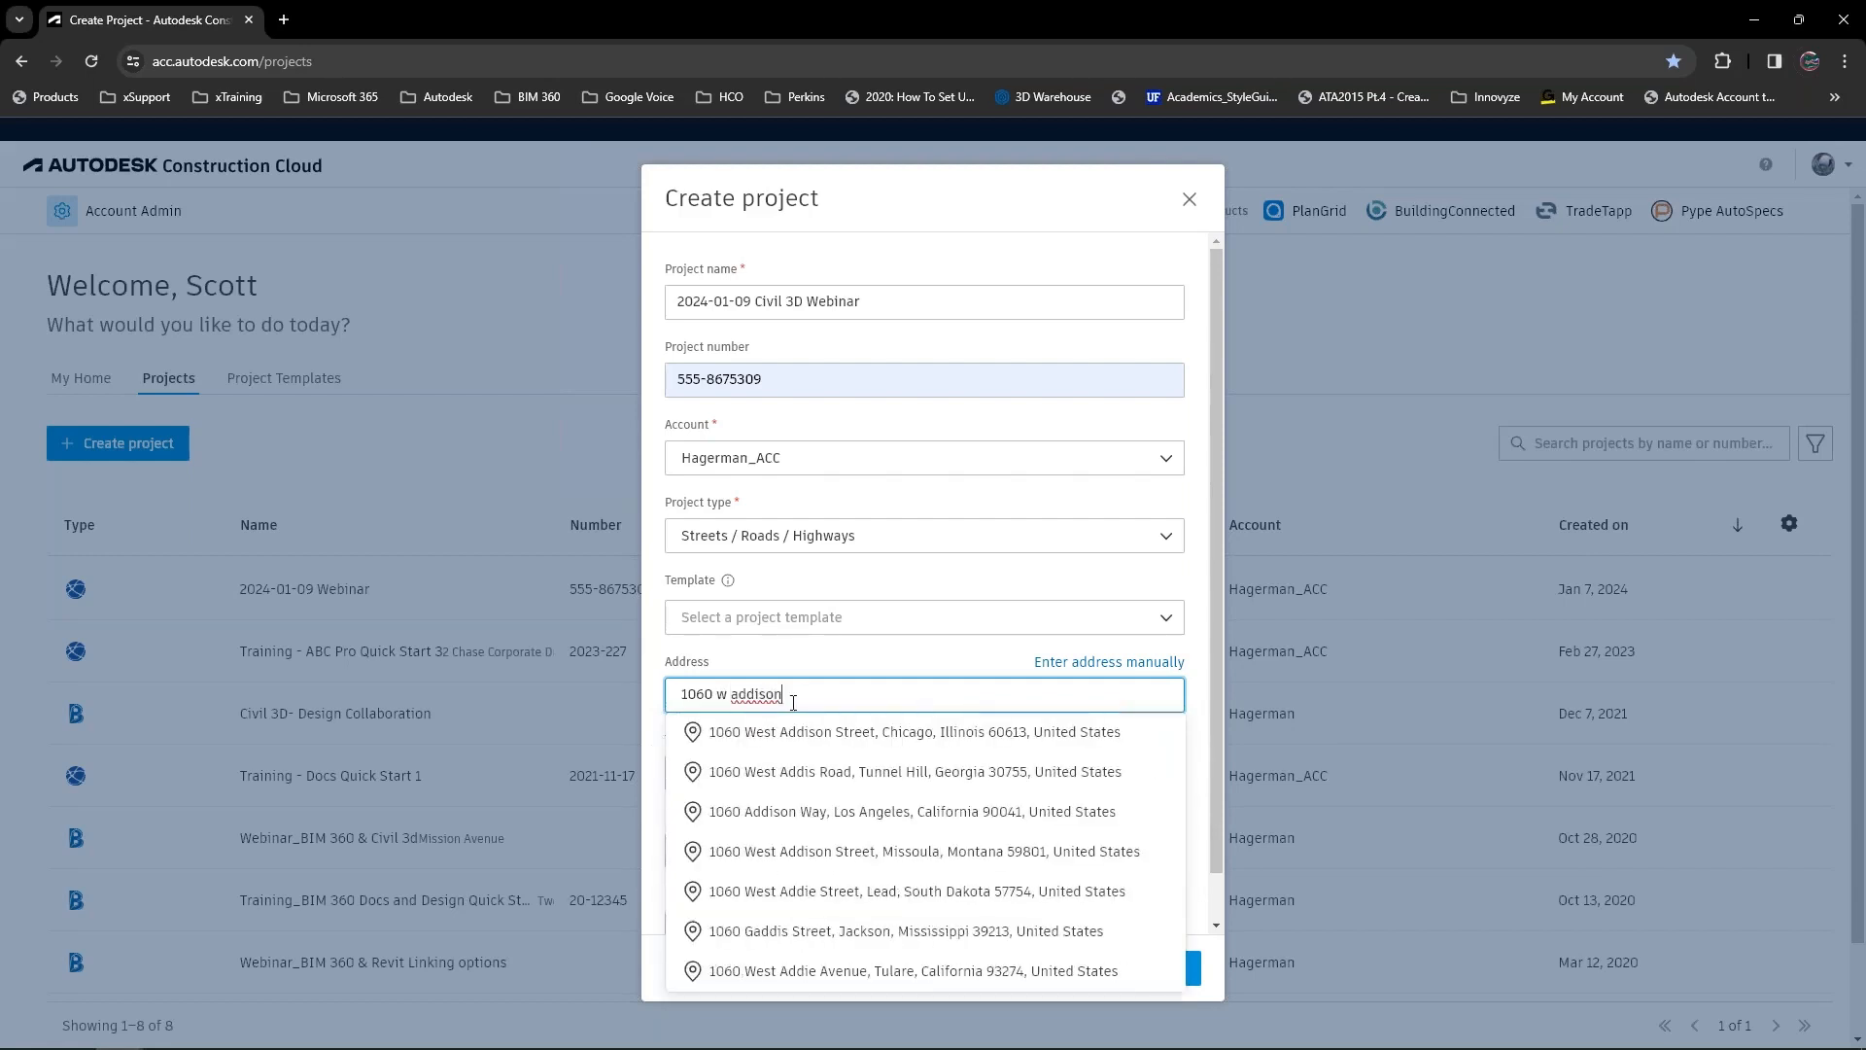
pyautogui.click(787, 731)
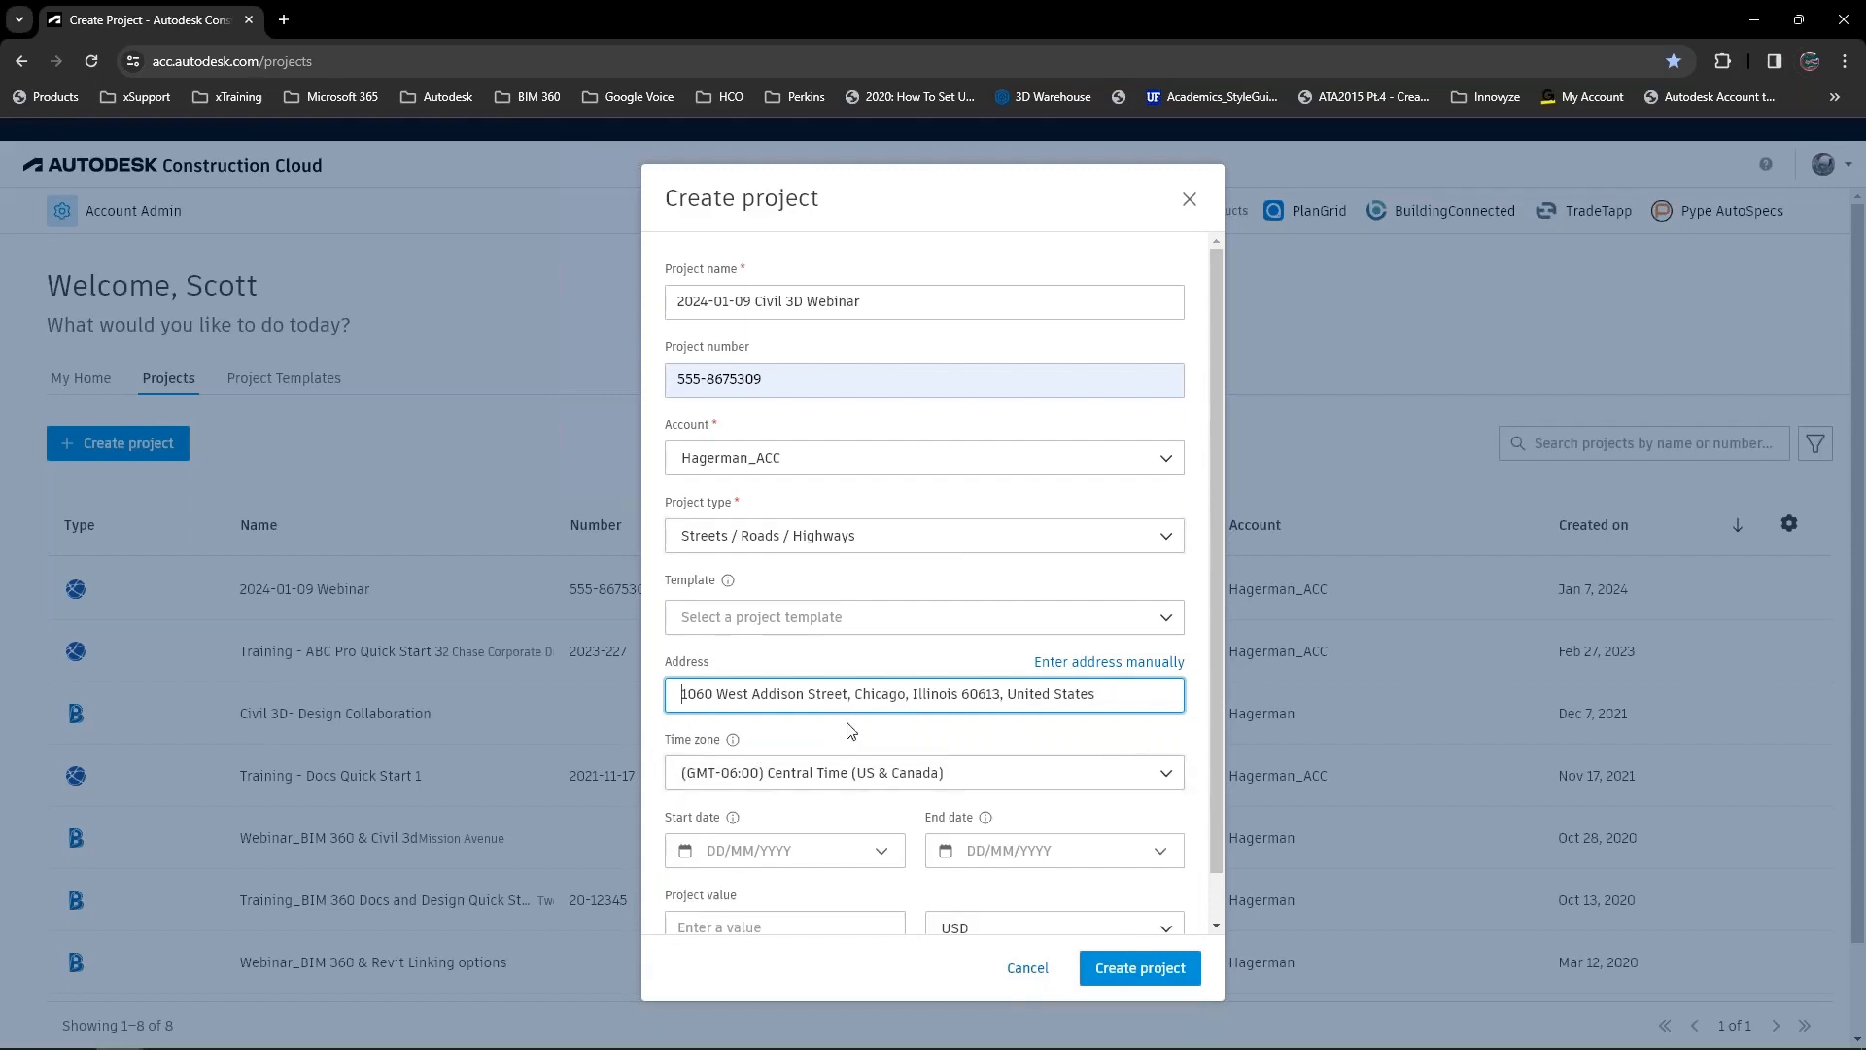
pyautogui.scroll(-1, 850, 729)
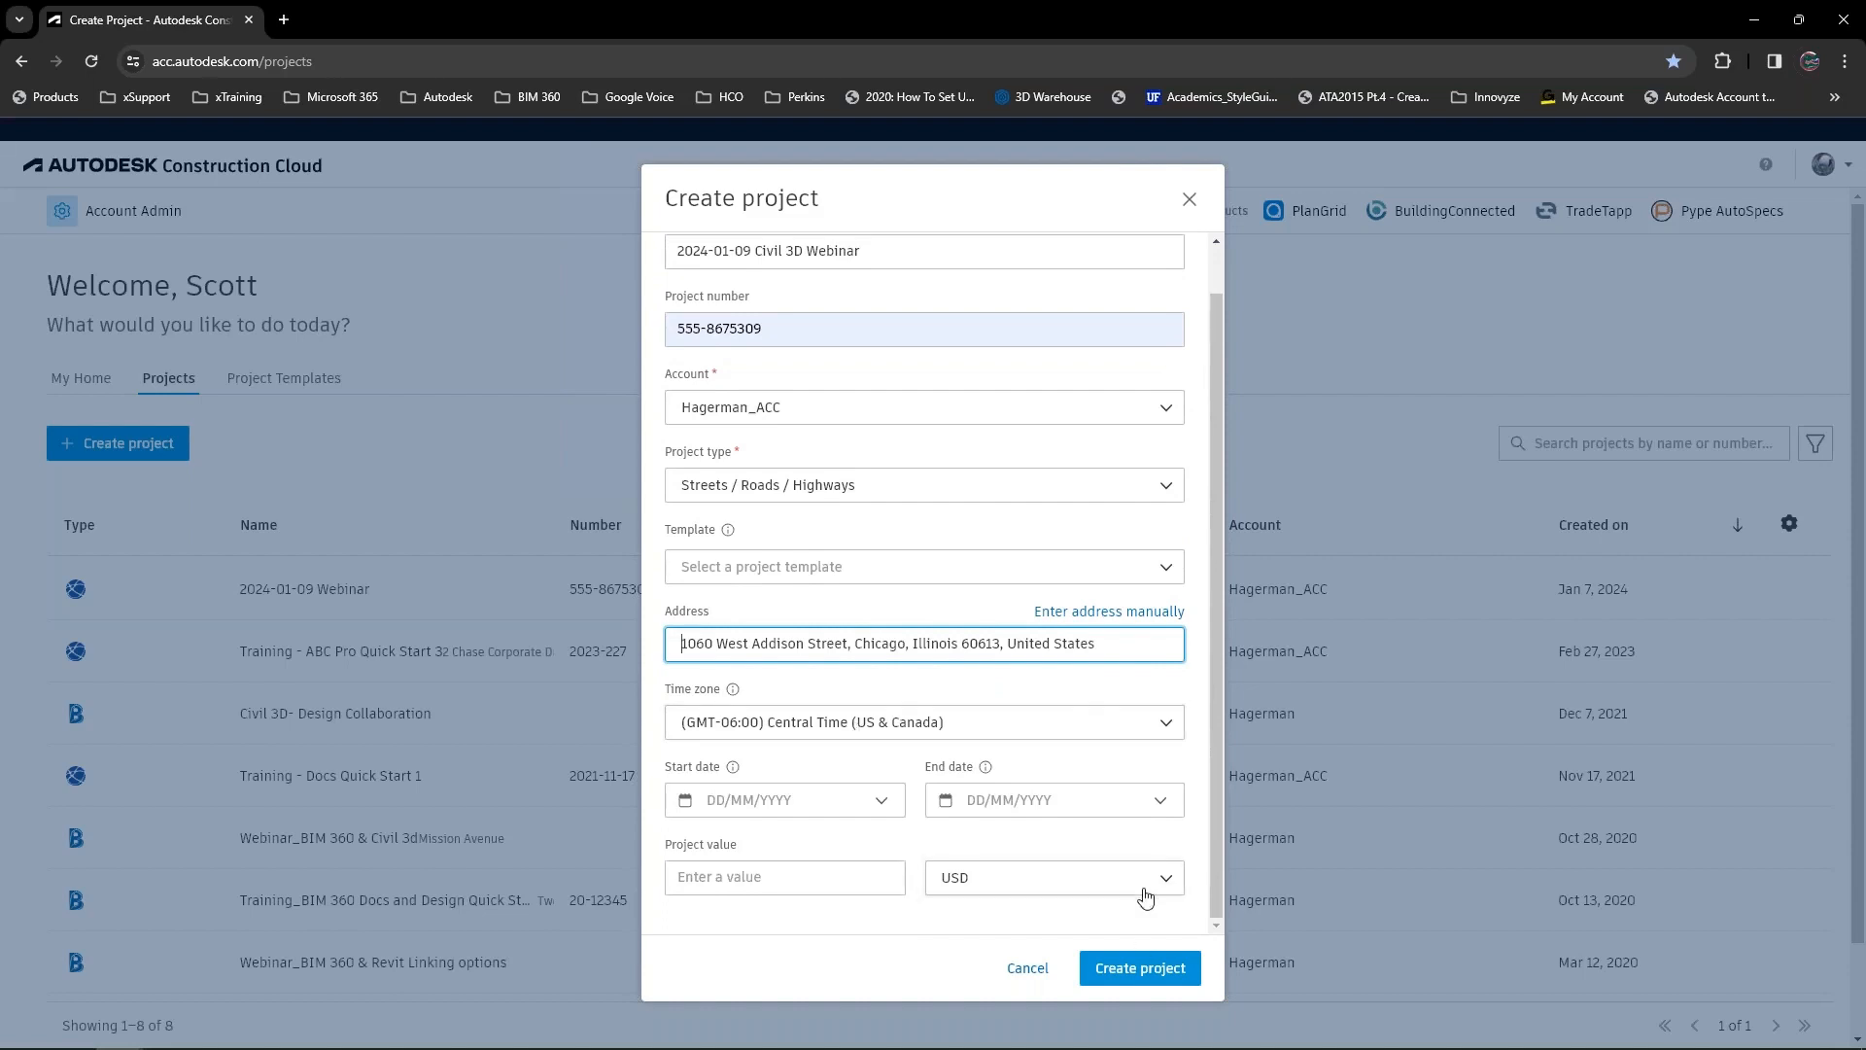
pyautogui.click(1135, 981)
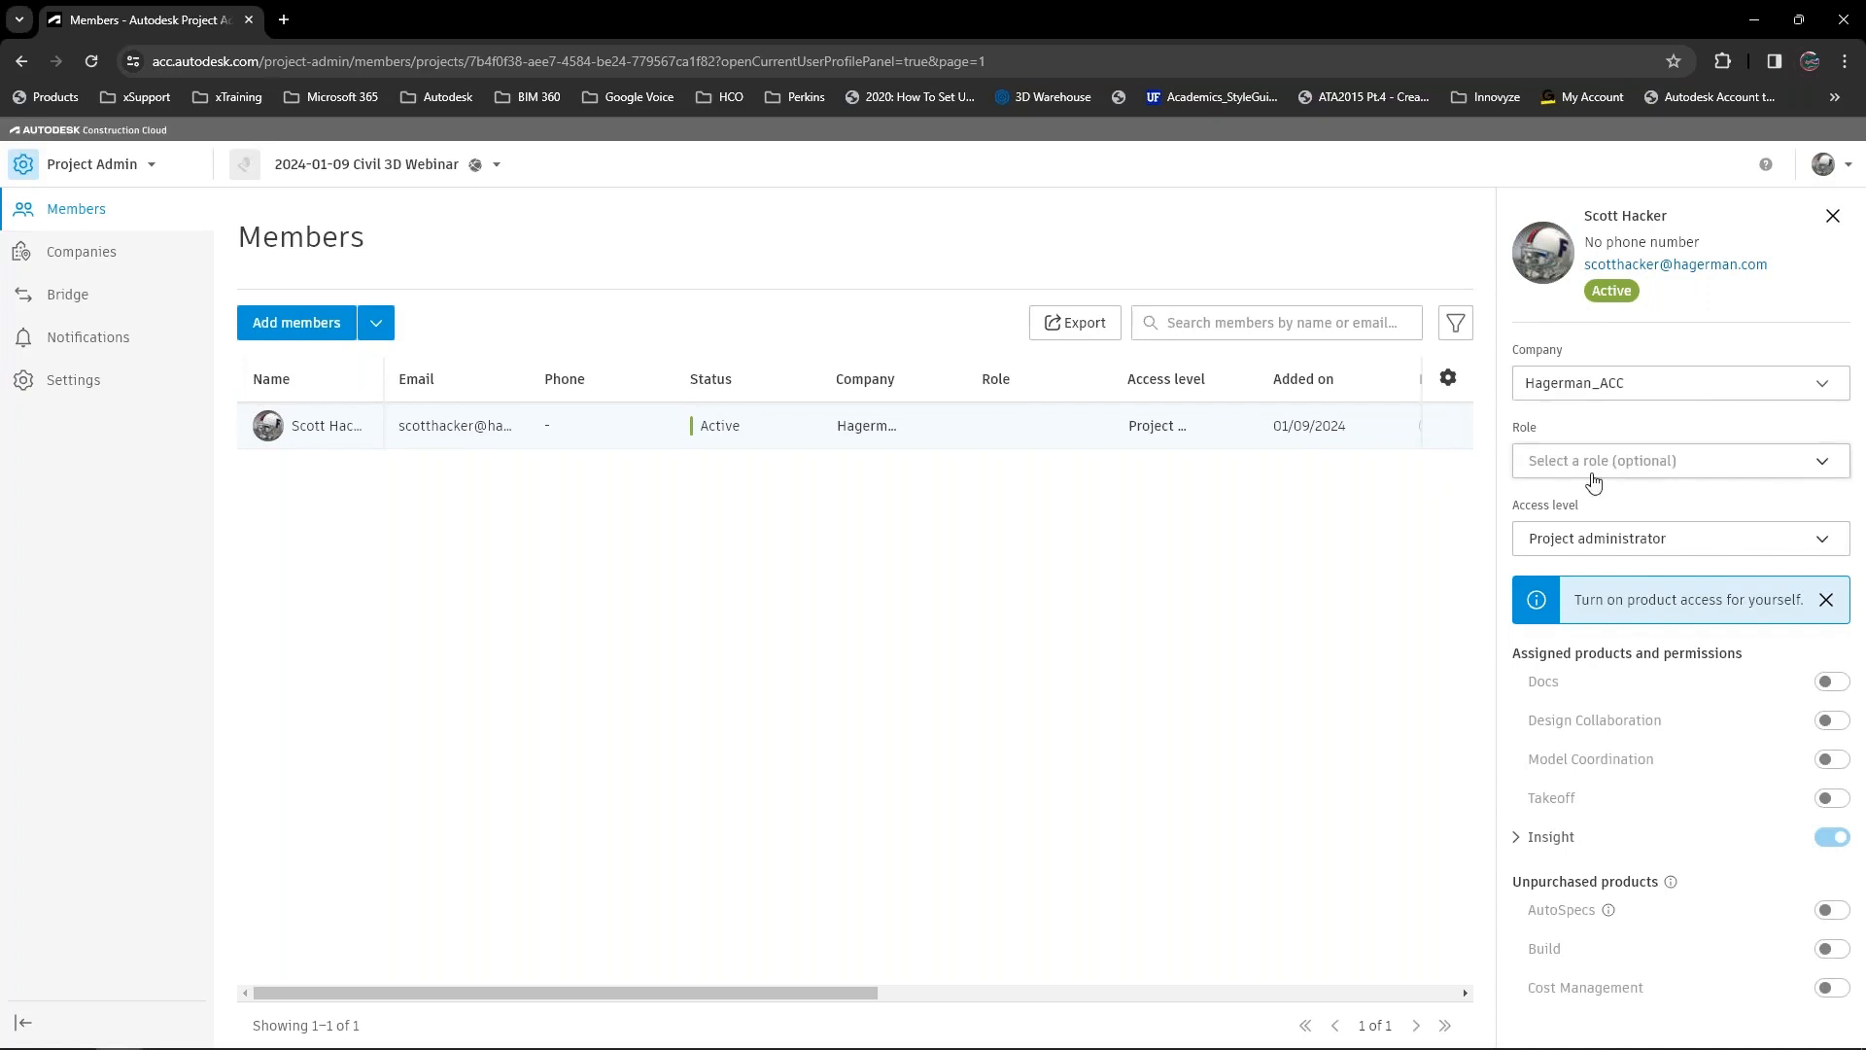
# Assign the Civil Engineer role to the project's listed member.
pyautogui.click(1823, 471)
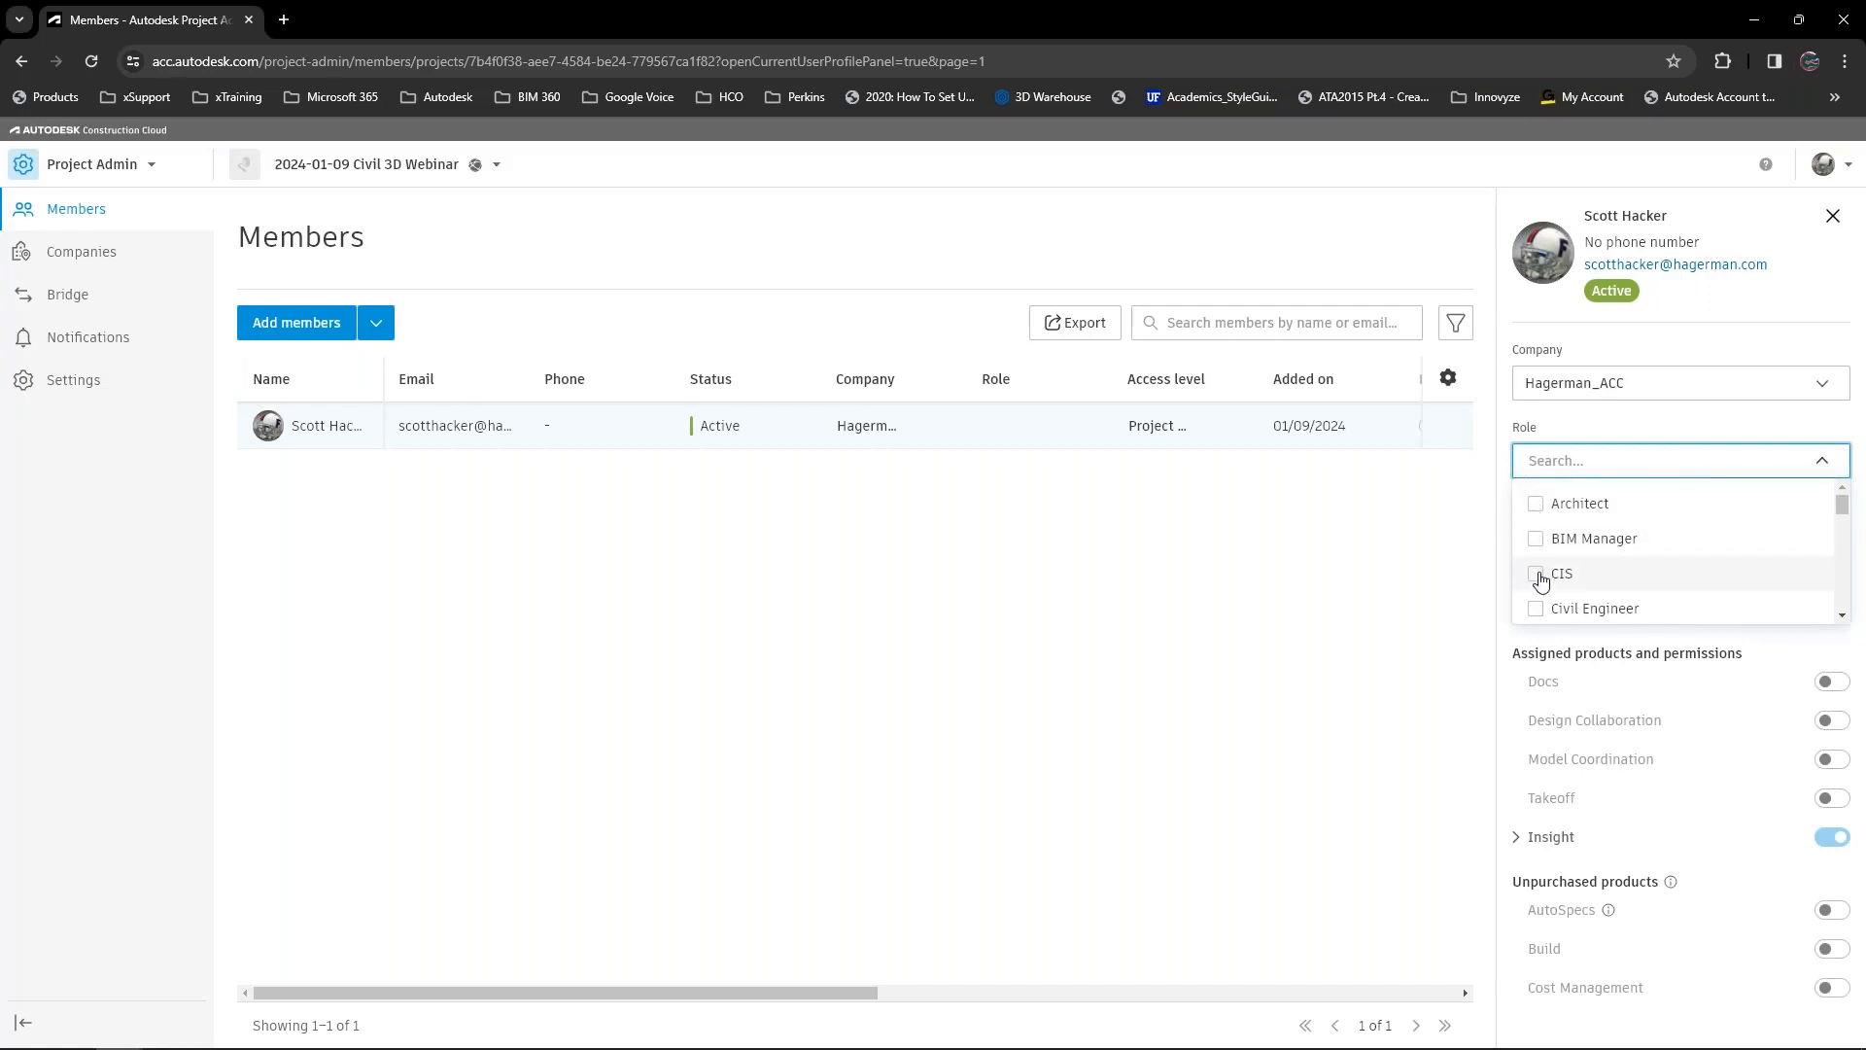
pyautogui.scroll(-1, 1658, 546)
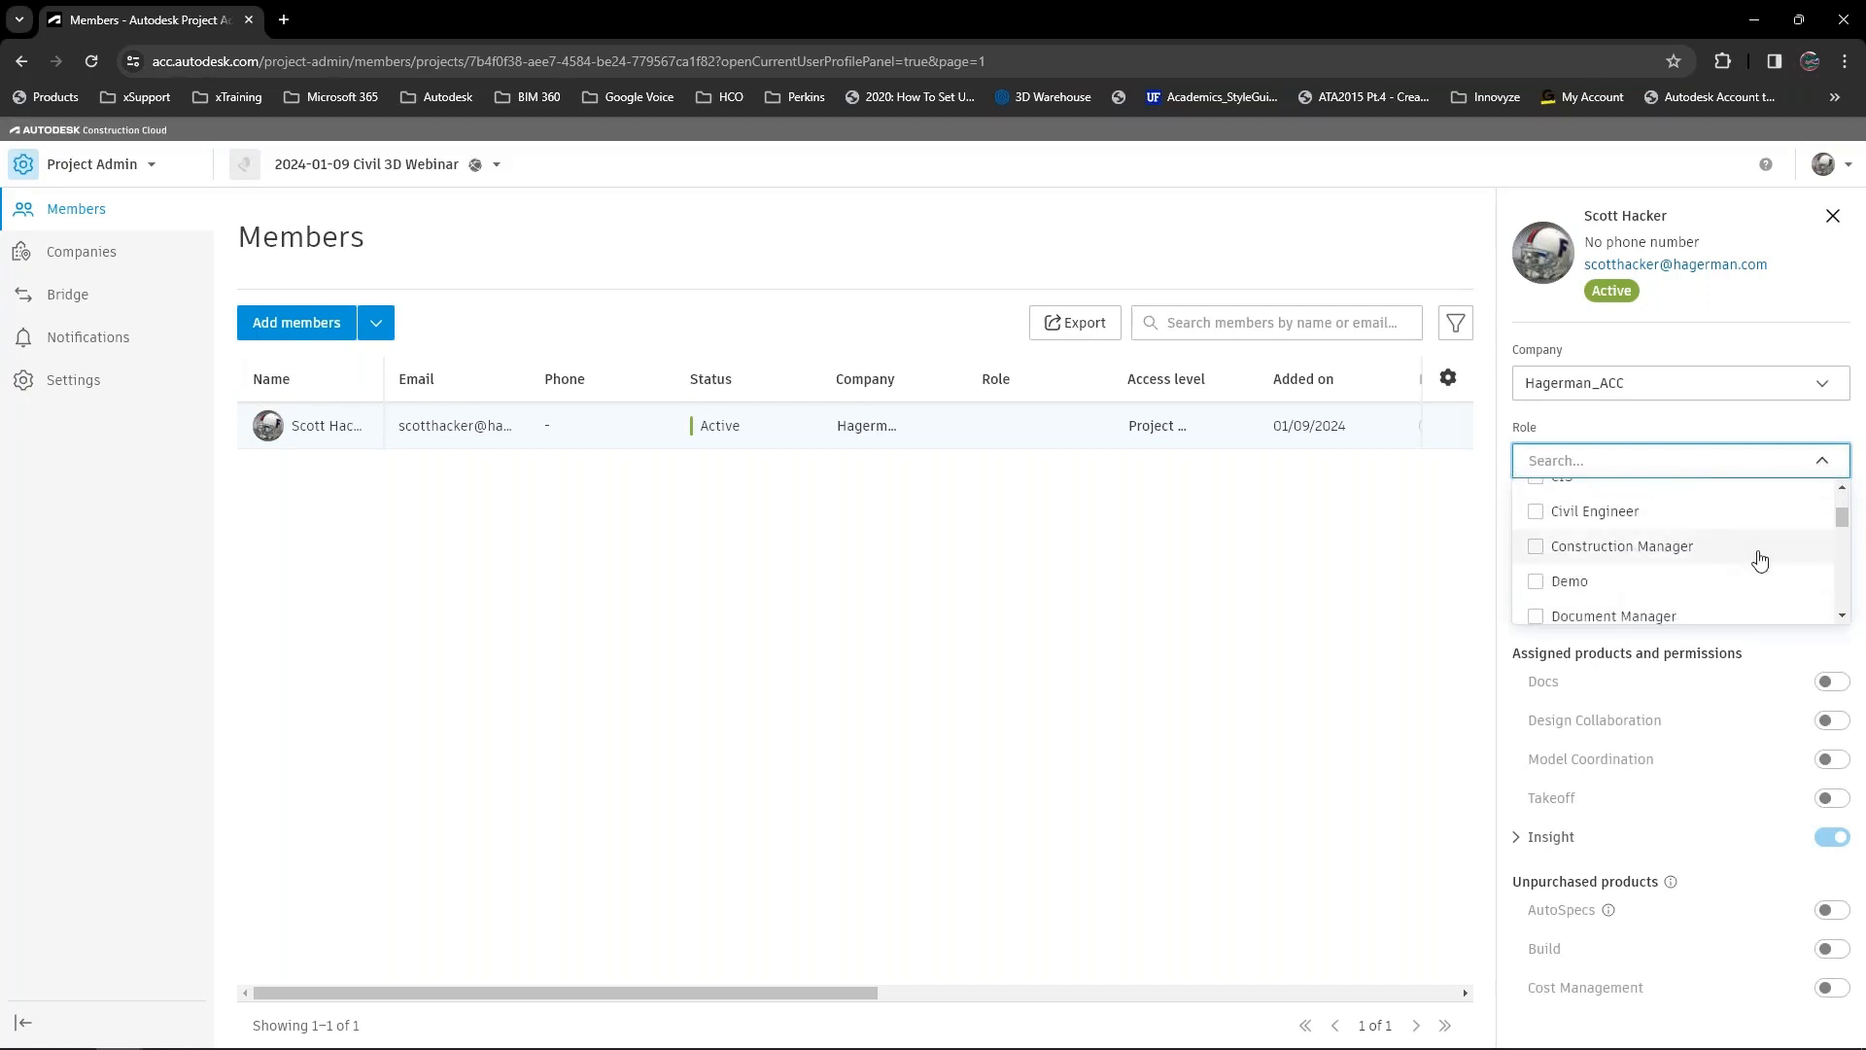
pyautogui.scroll(-4, 1759, 561)
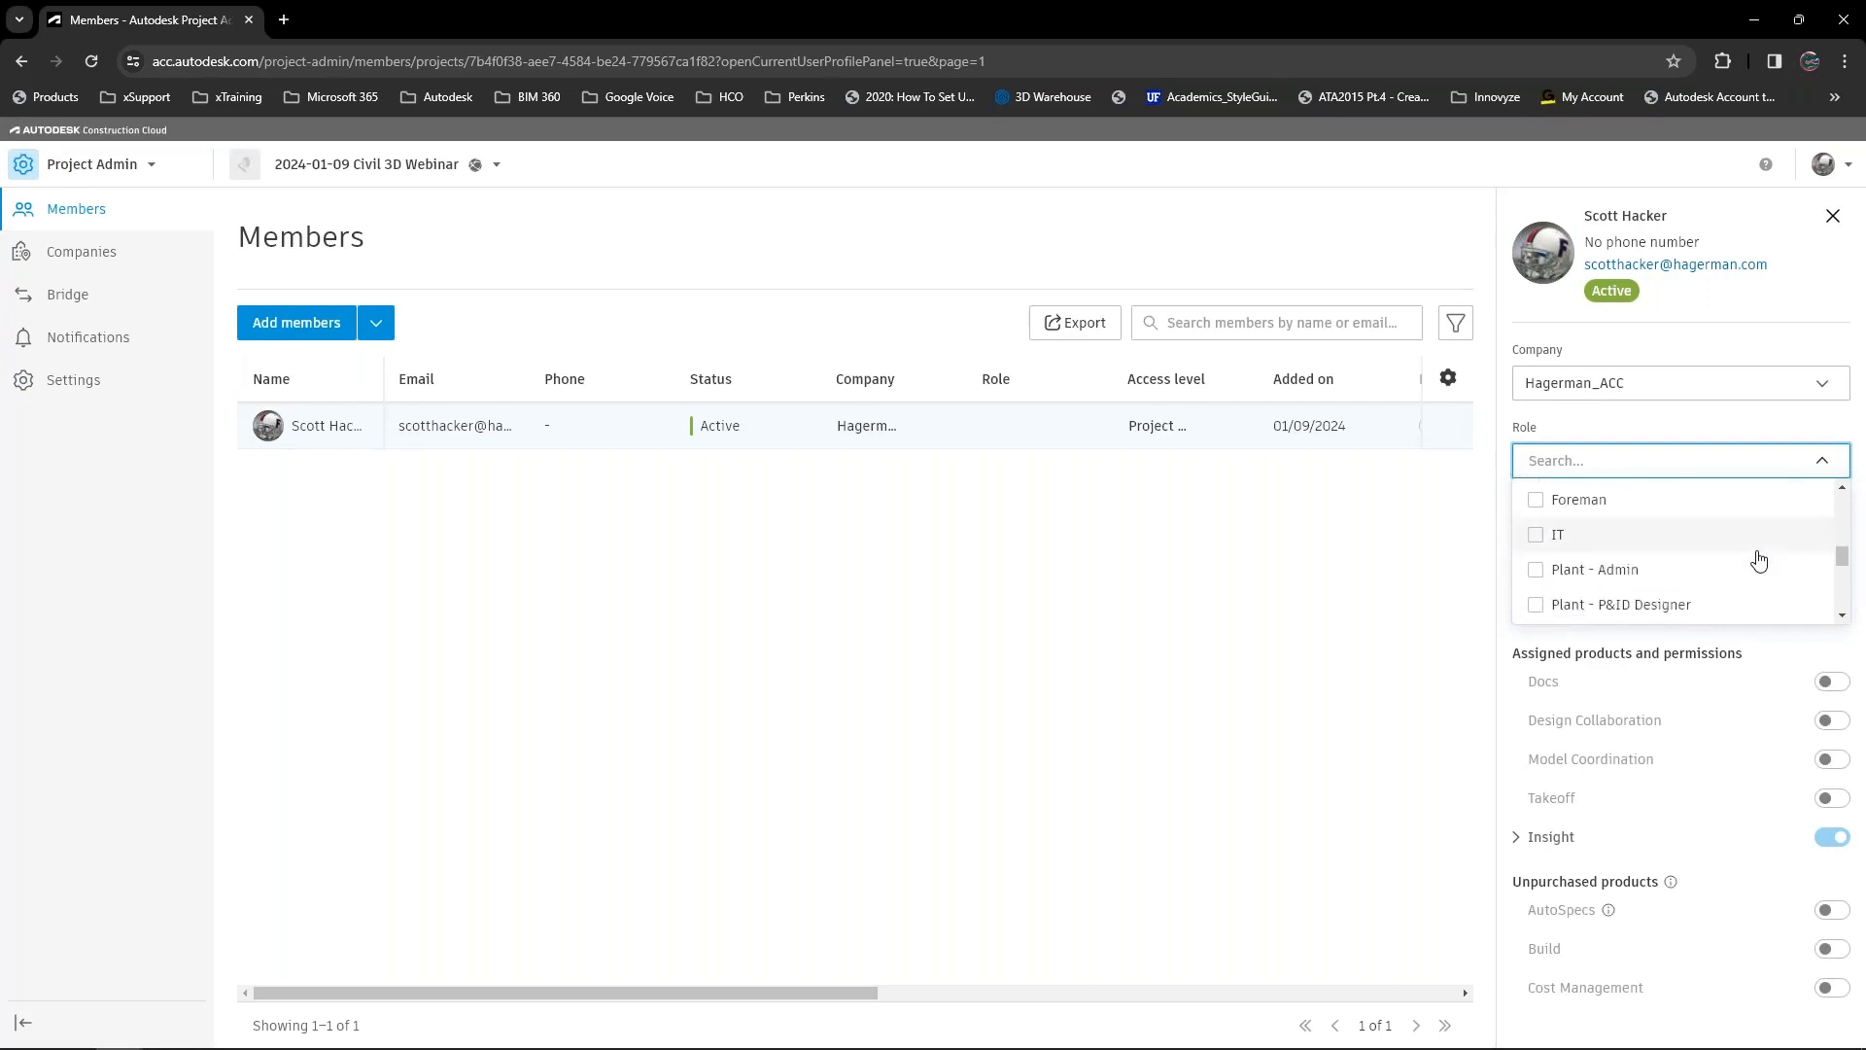
pyautogui.scroll(4, 1760, 560)
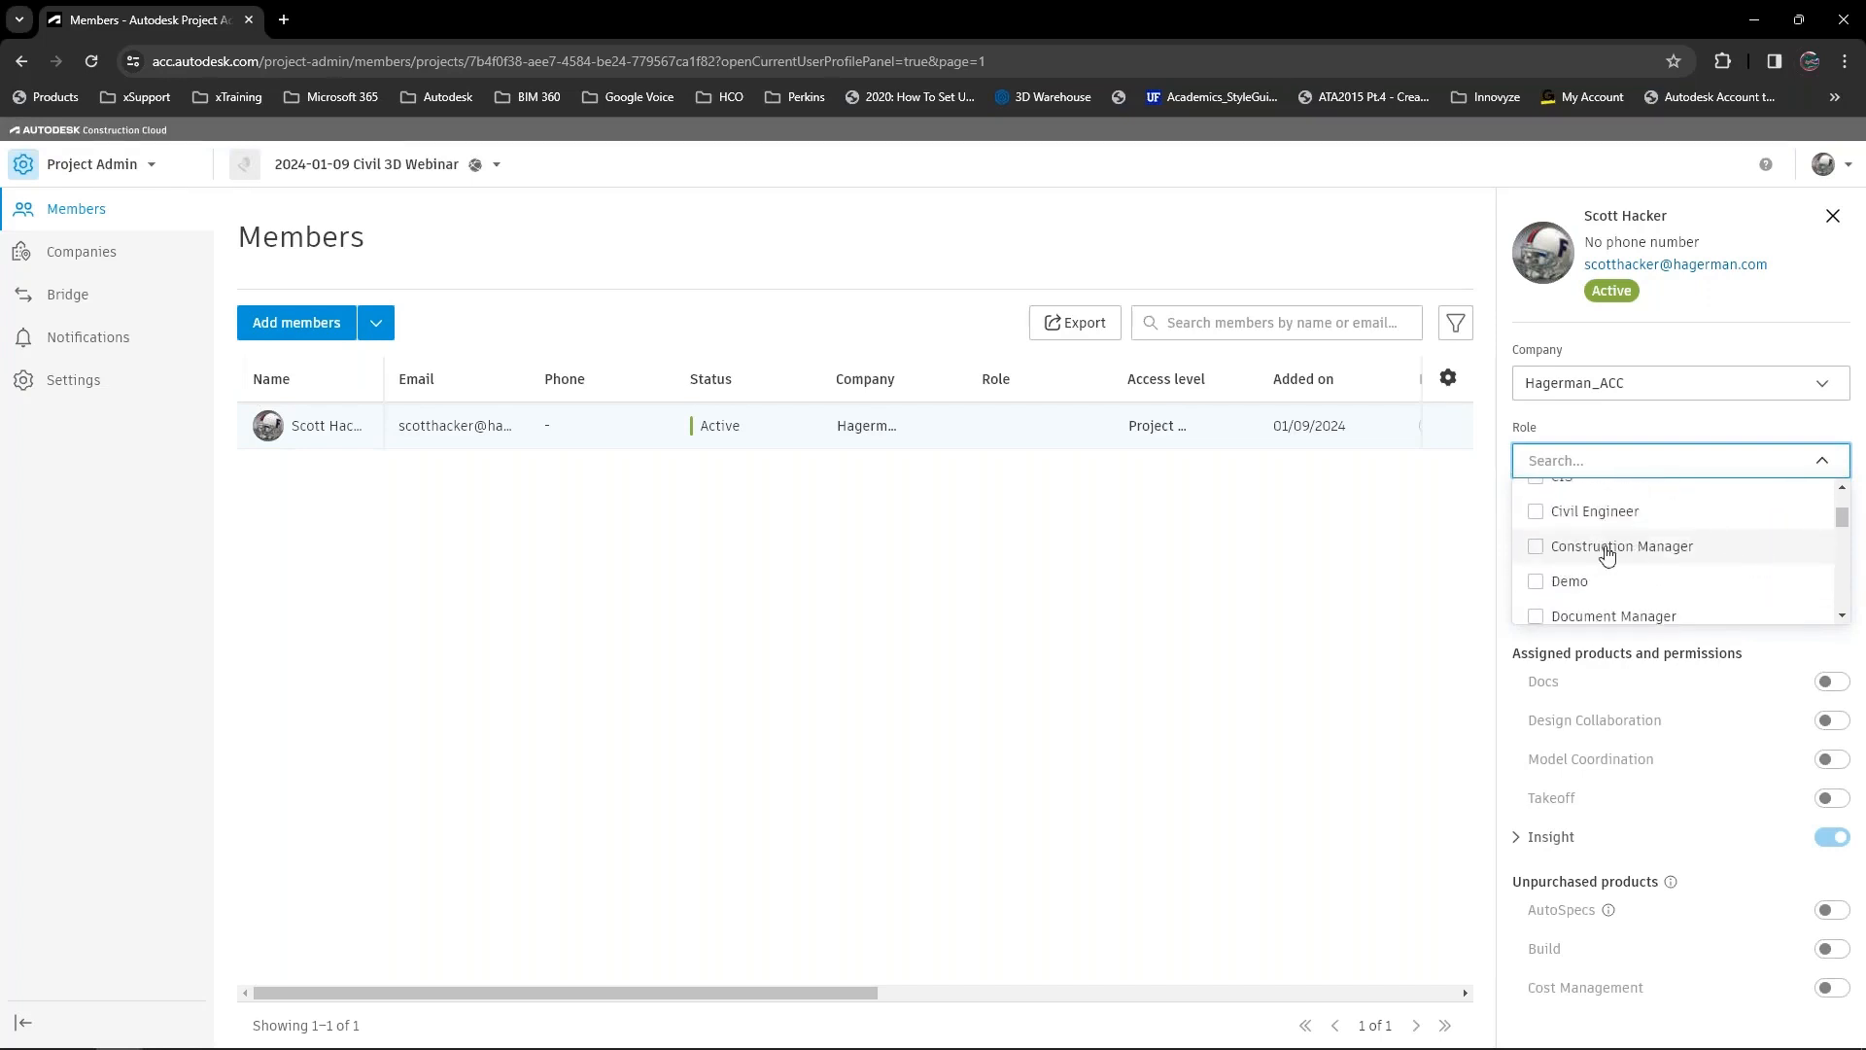
pyautogui.click(1544, 521)
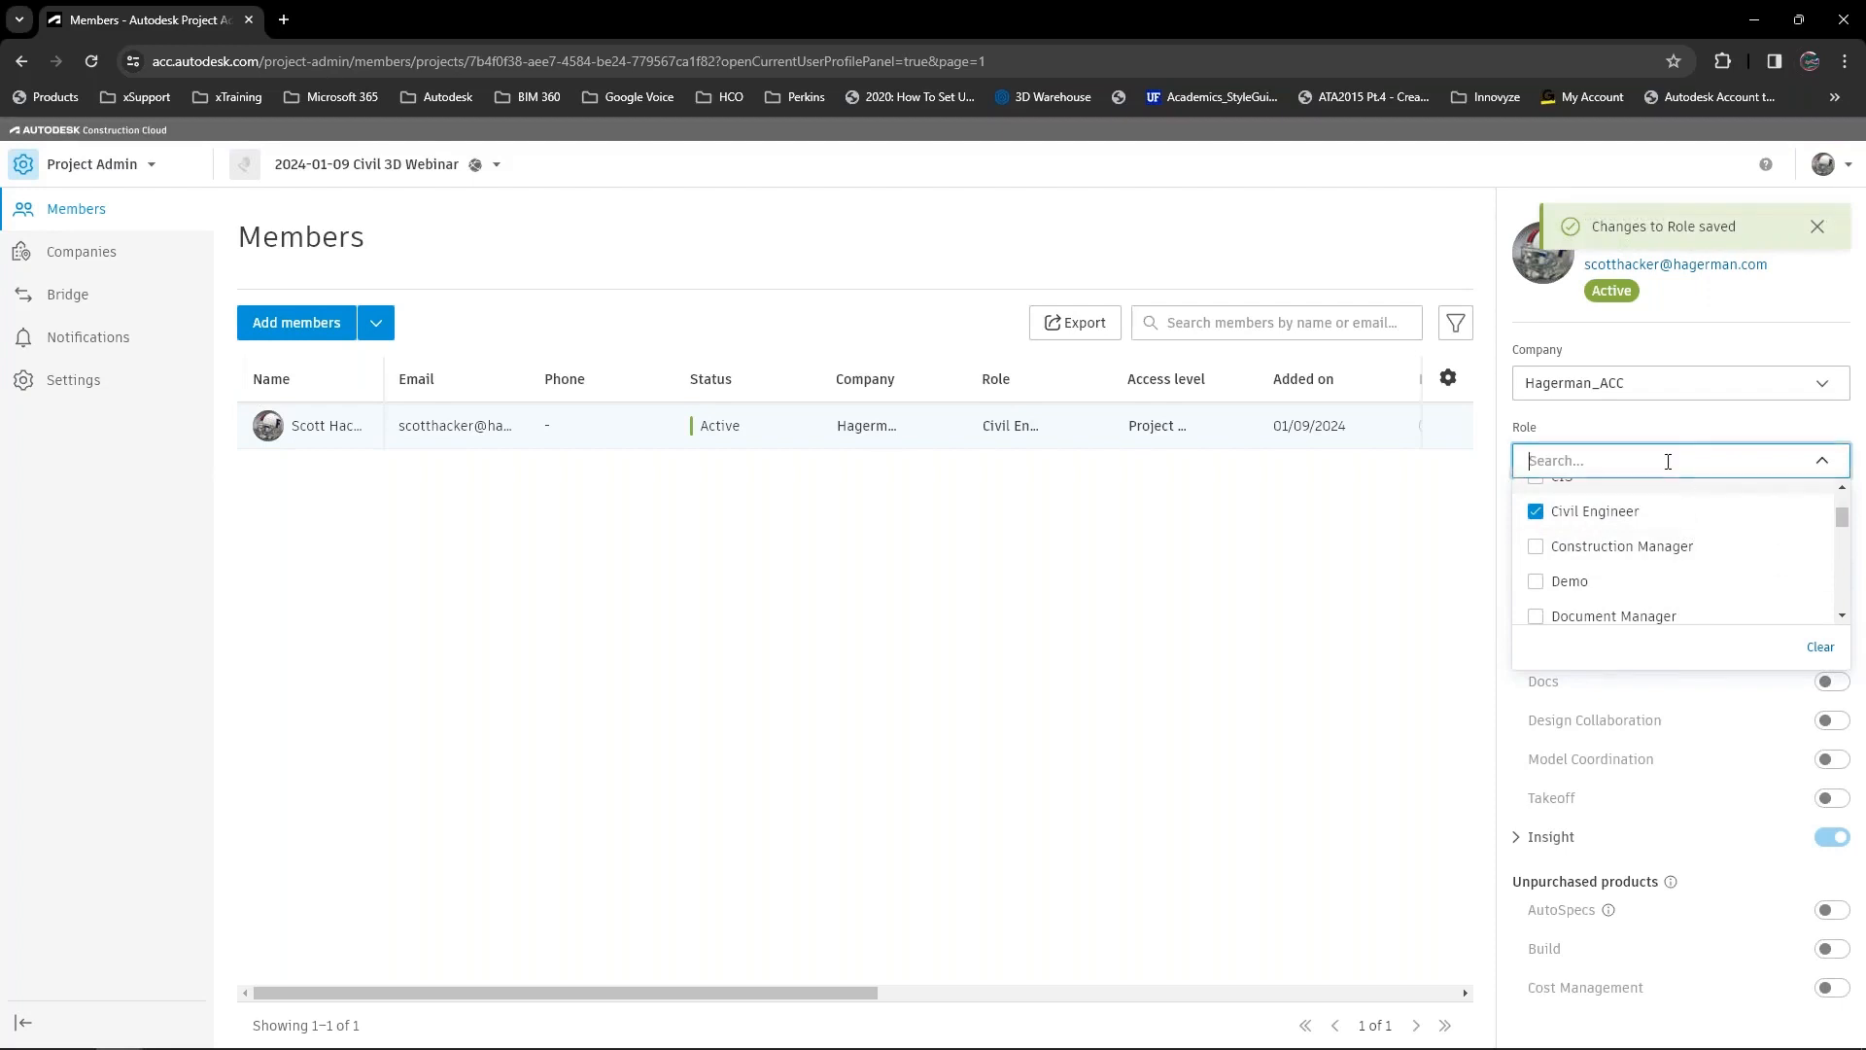
# Filter the role choices by "civ", deselect and reselect Civil Engineer, and close the list.
pyautogui.write('c')
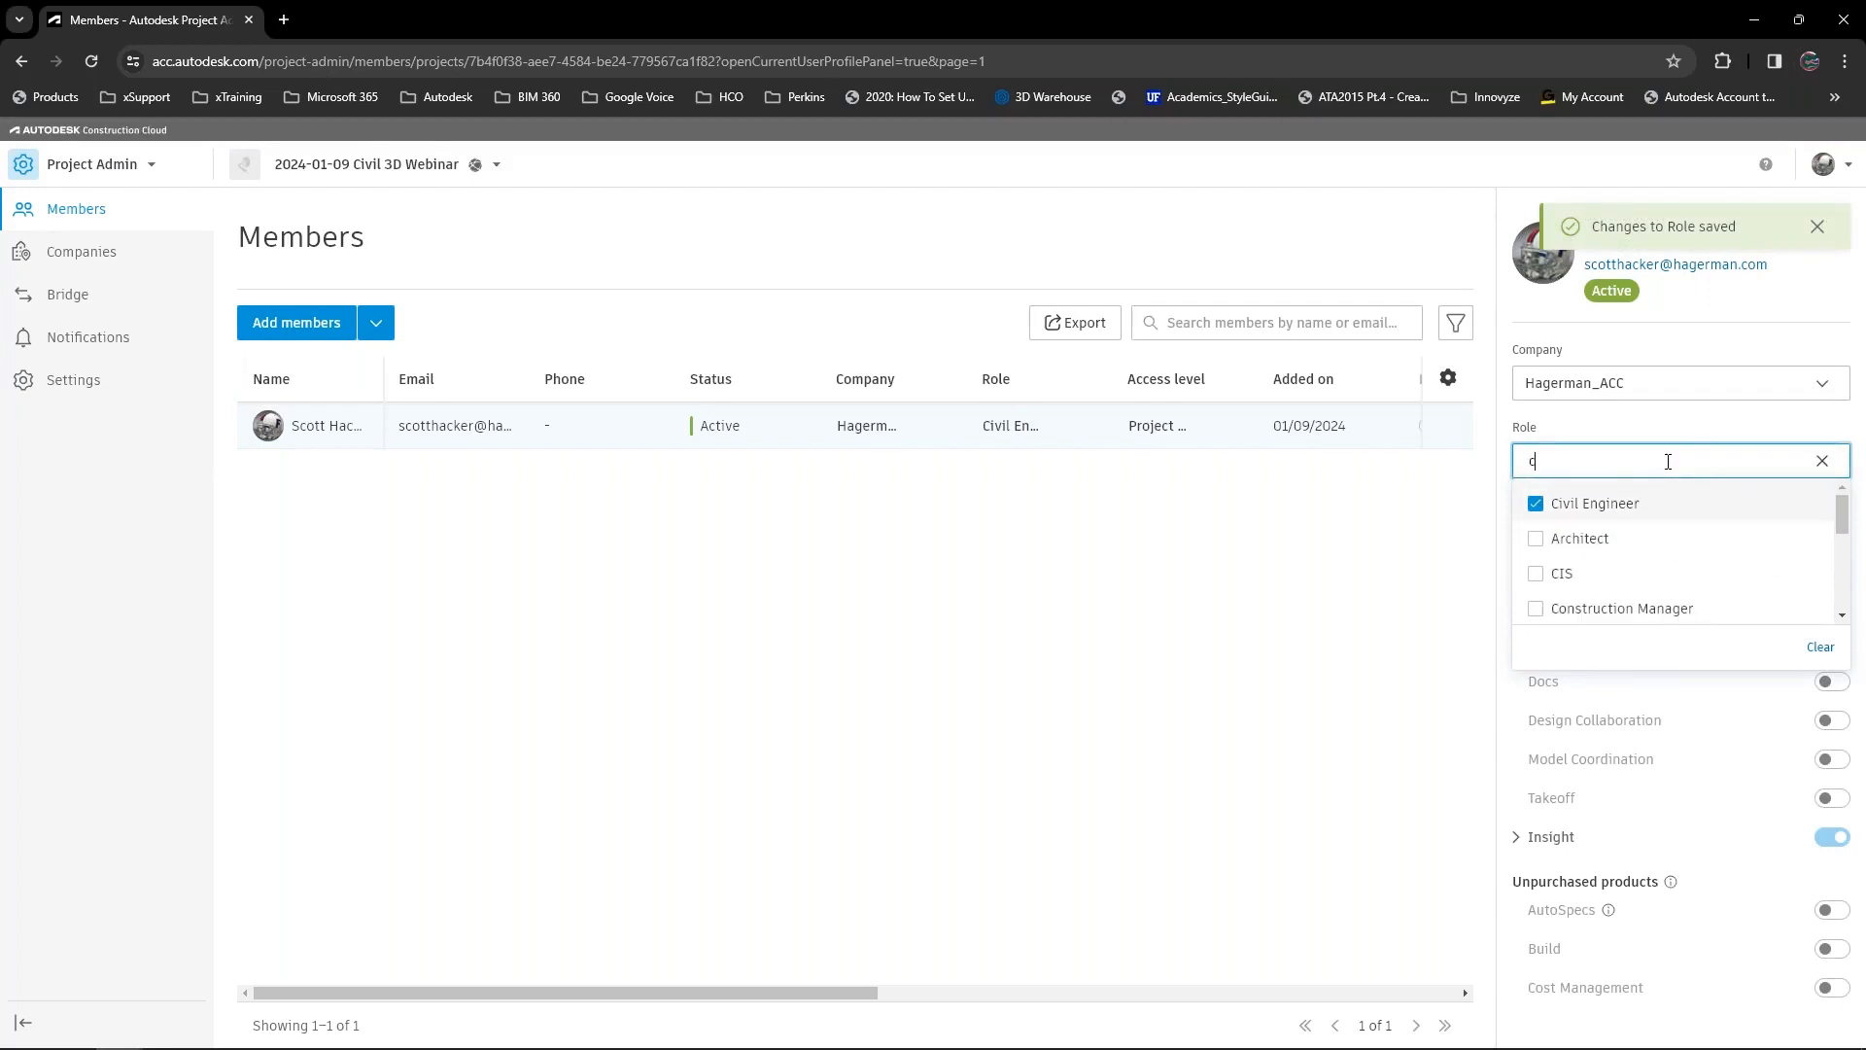
pyautogui.write('iv')
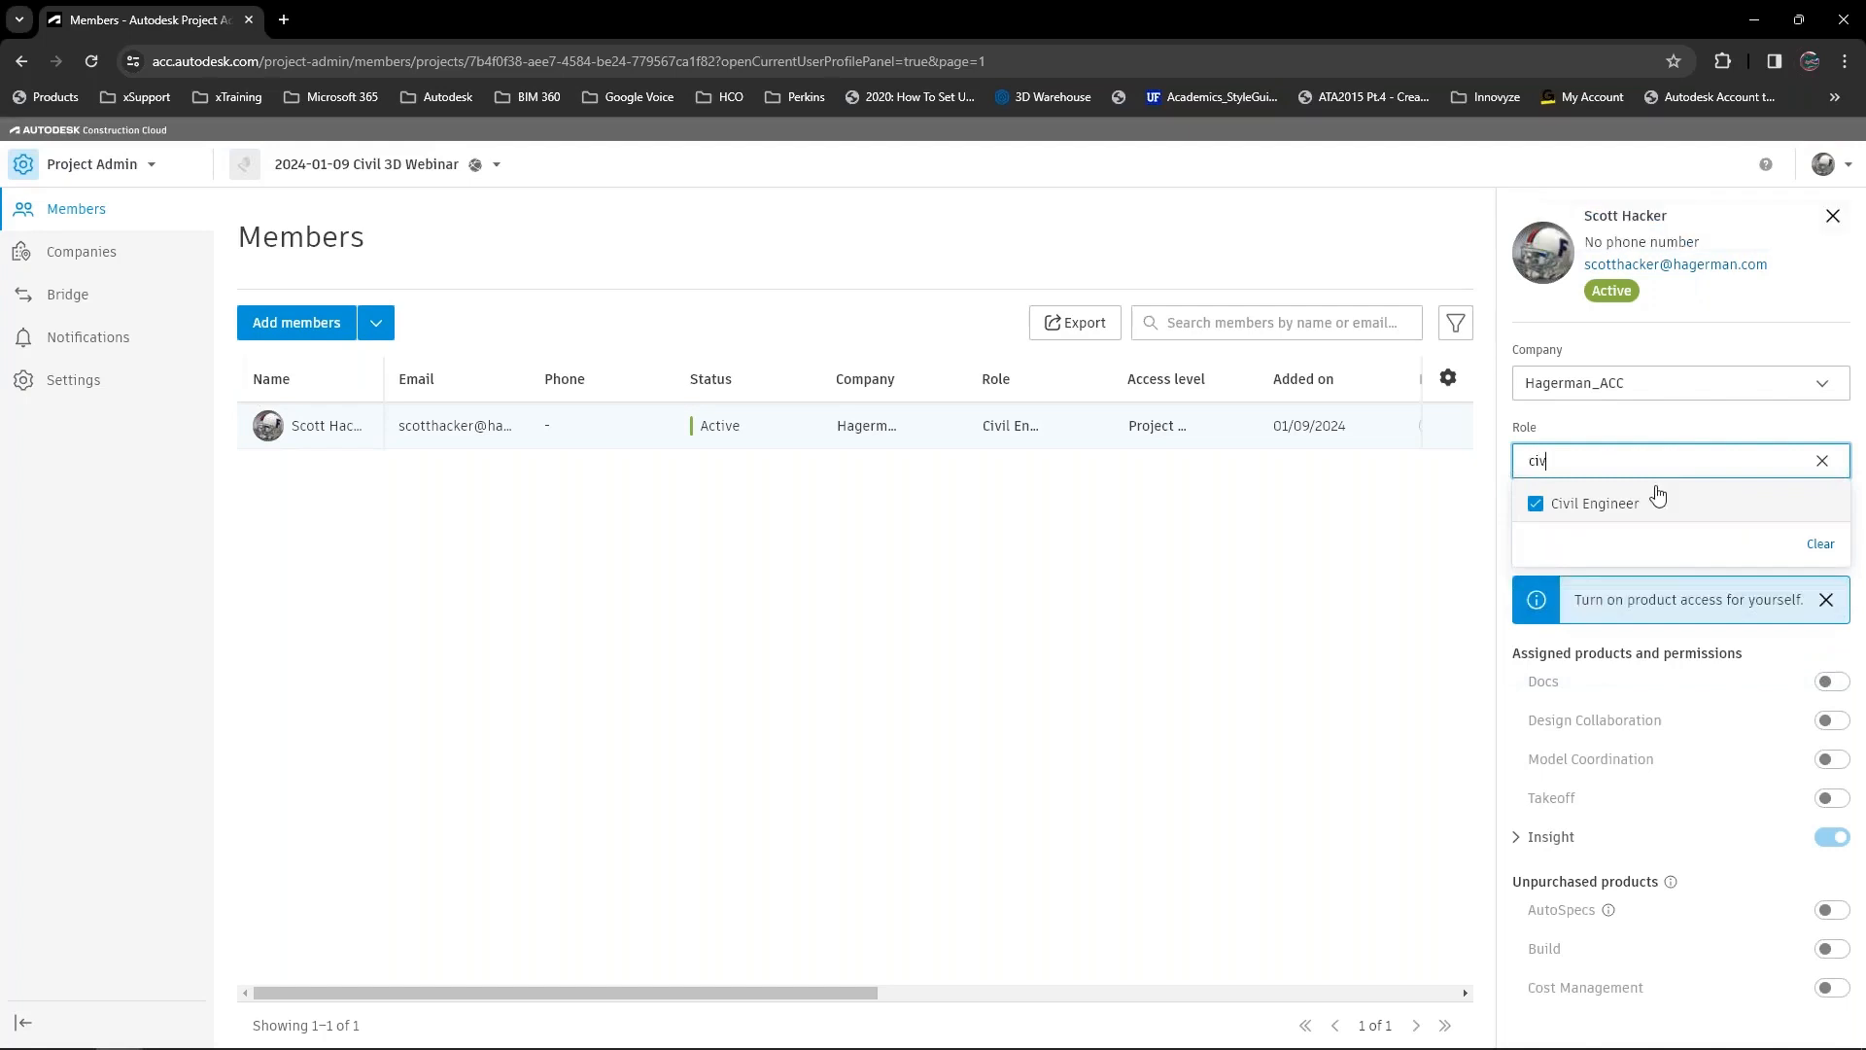
pyautogui.click(1611, 506)
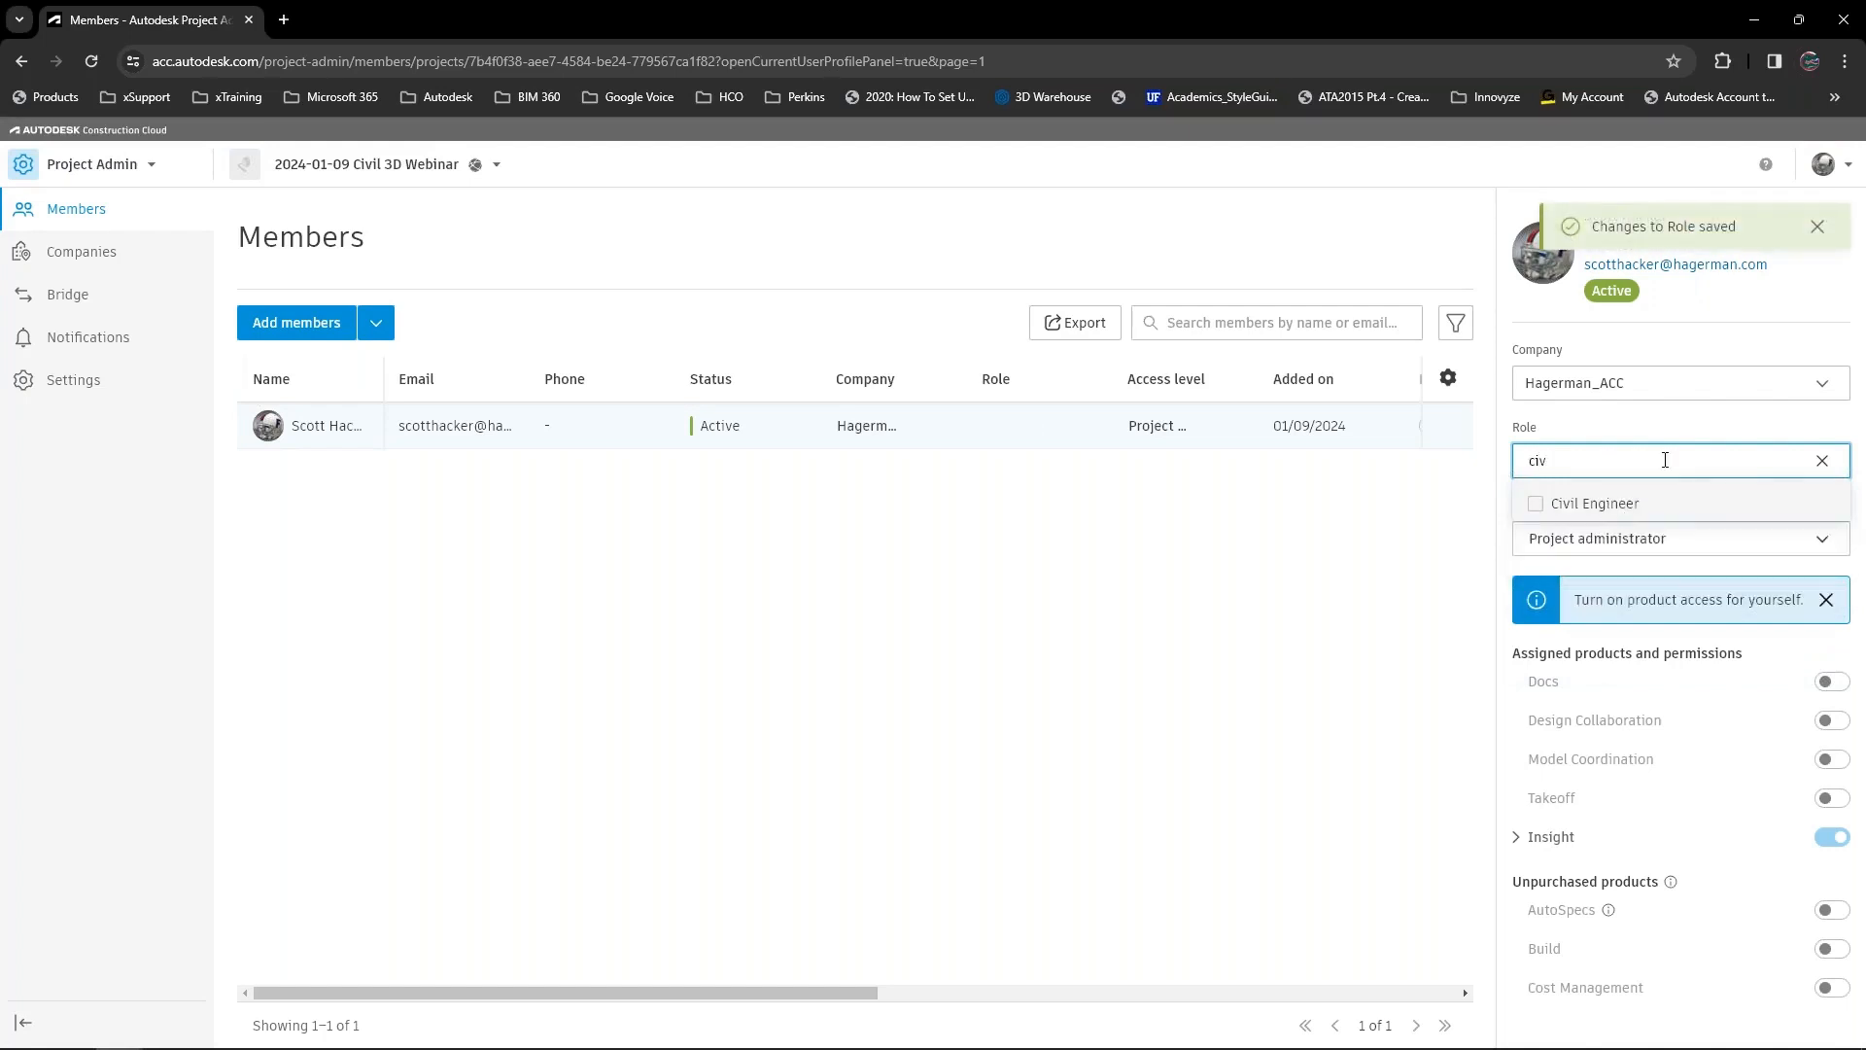
pyautogui.click(1558, 509)
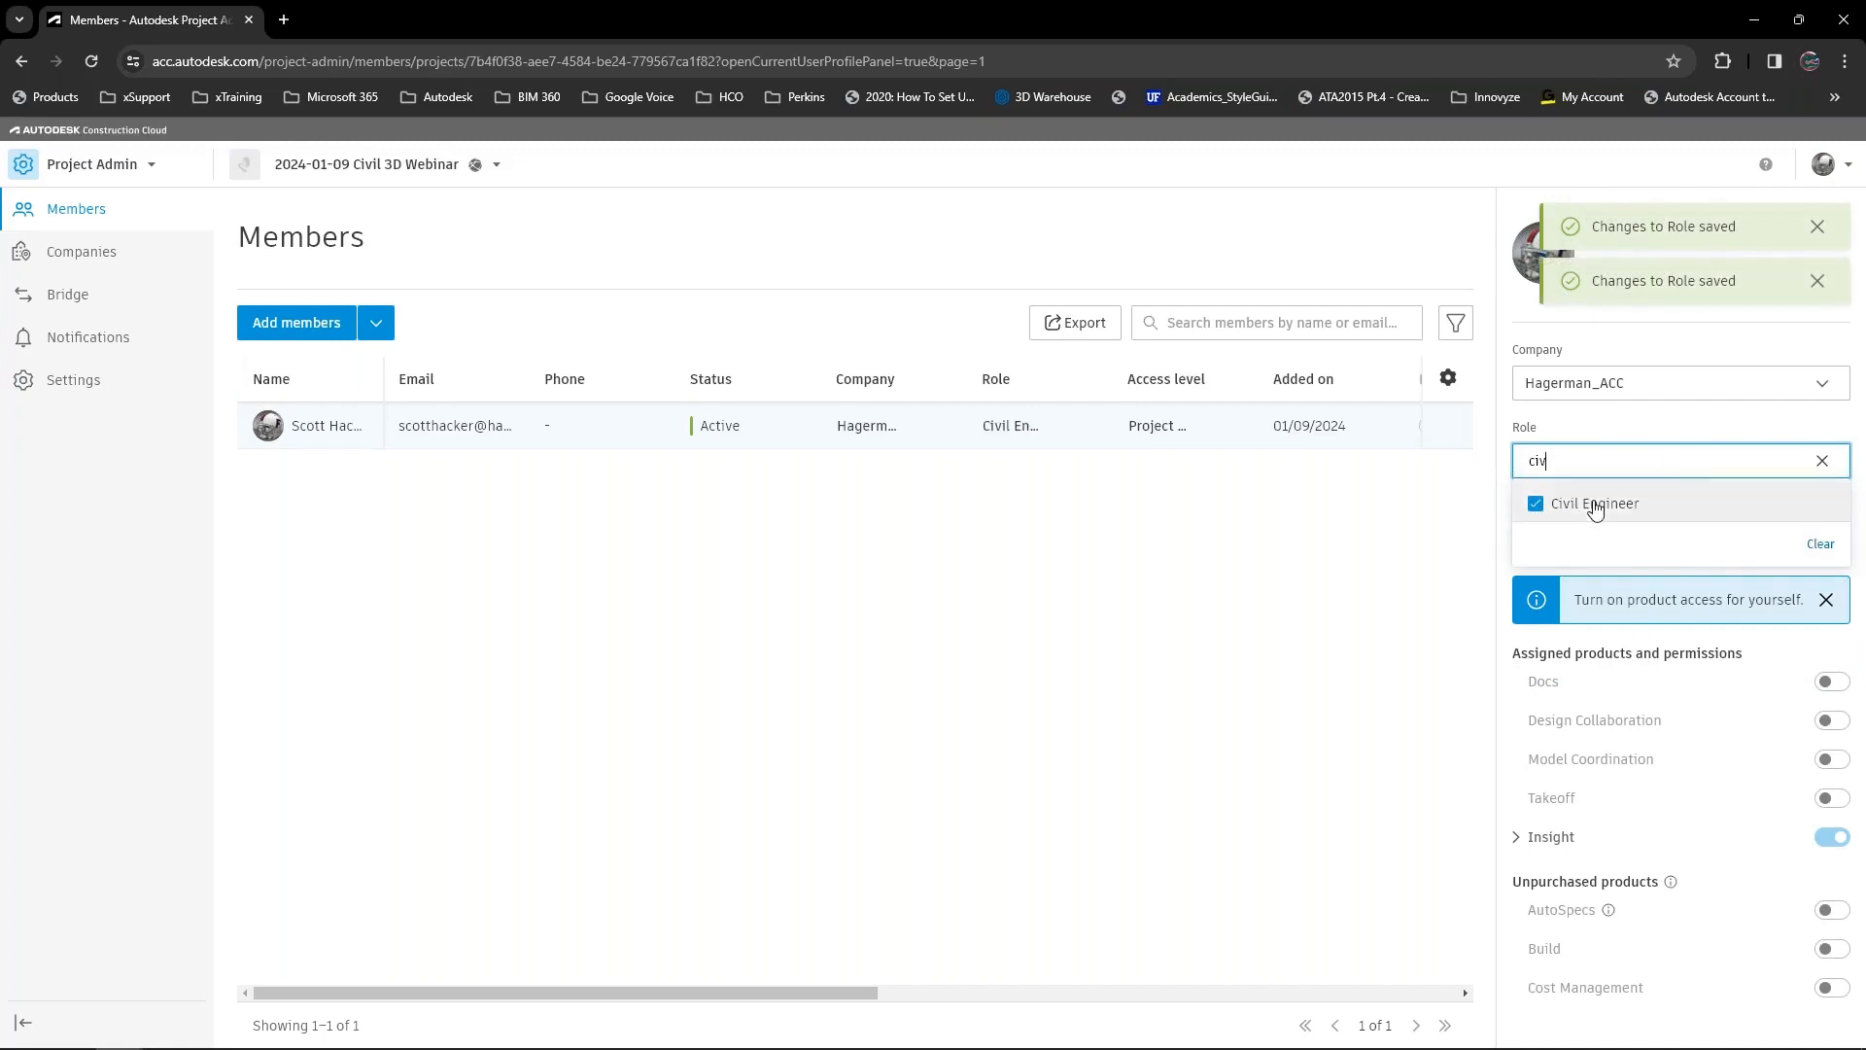
pyautogui.click(1641, 620)
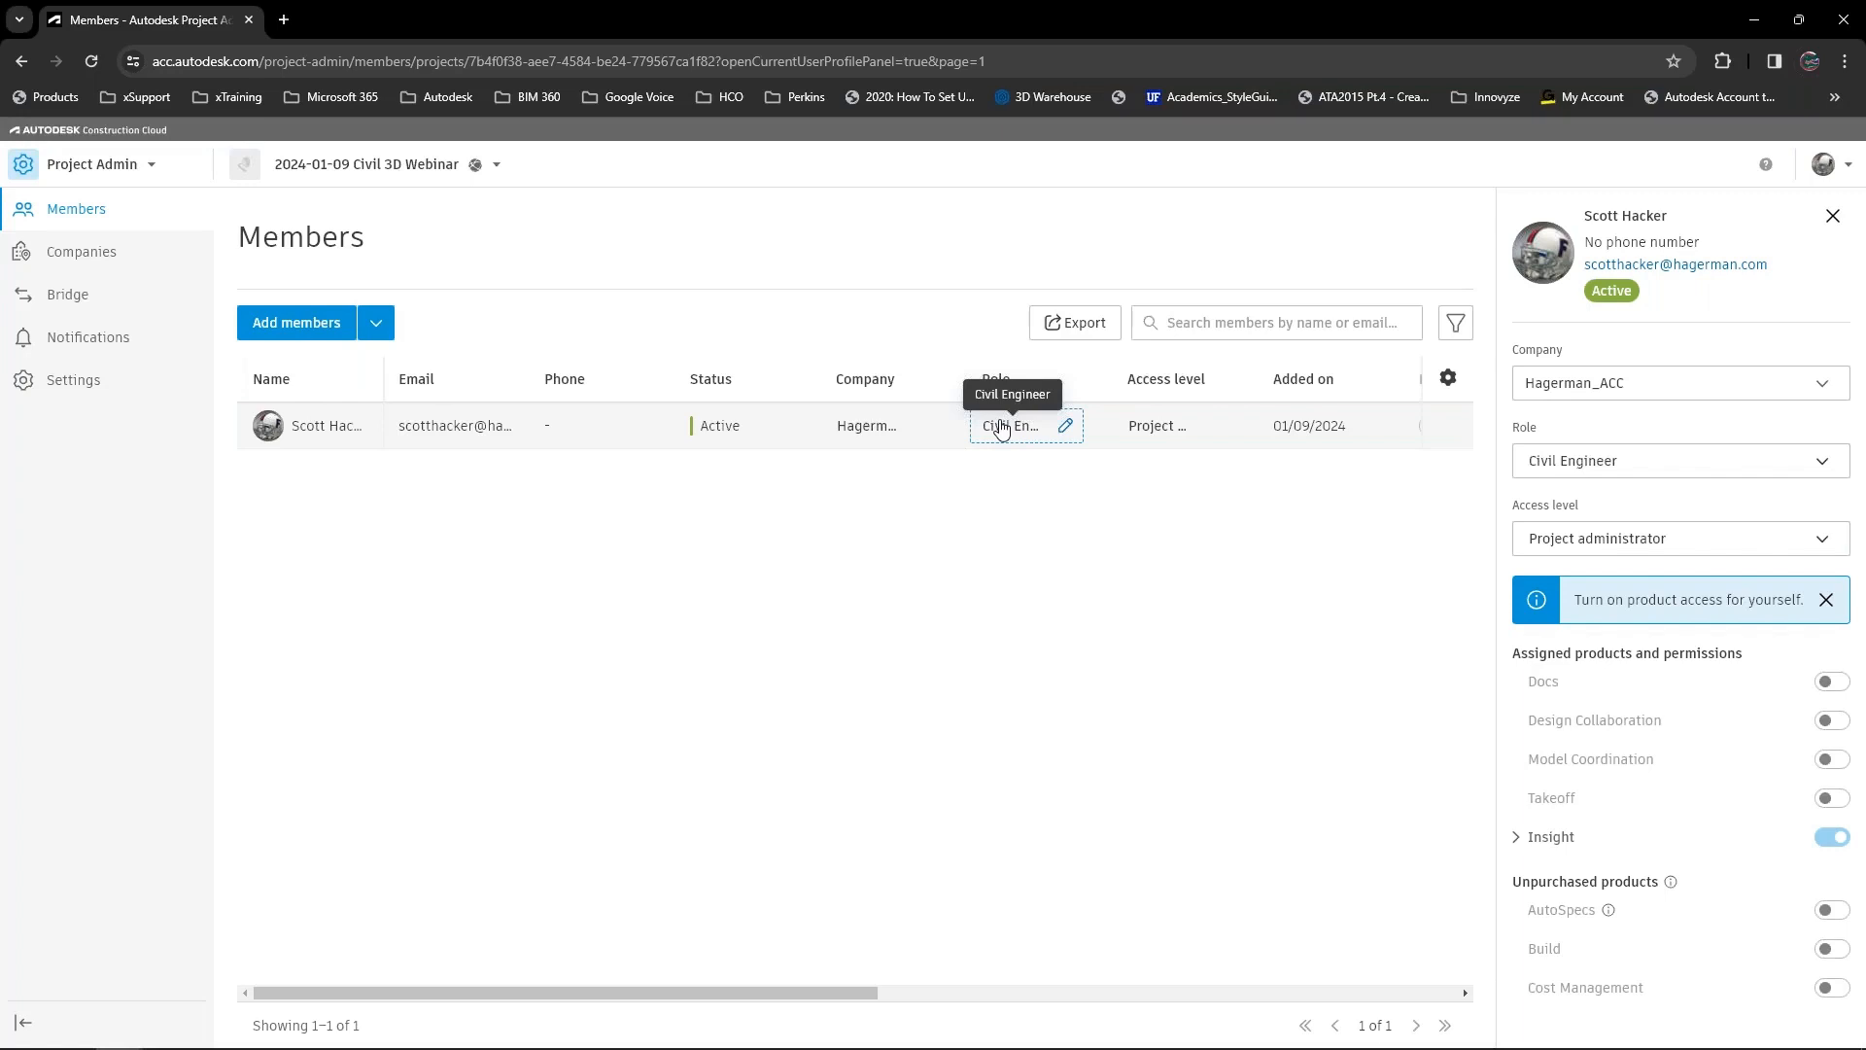
# Check the member's access level options and turn on their access to Docs, Design Collaboration and Model Coordination.
pyautogui.click(1823, 543)
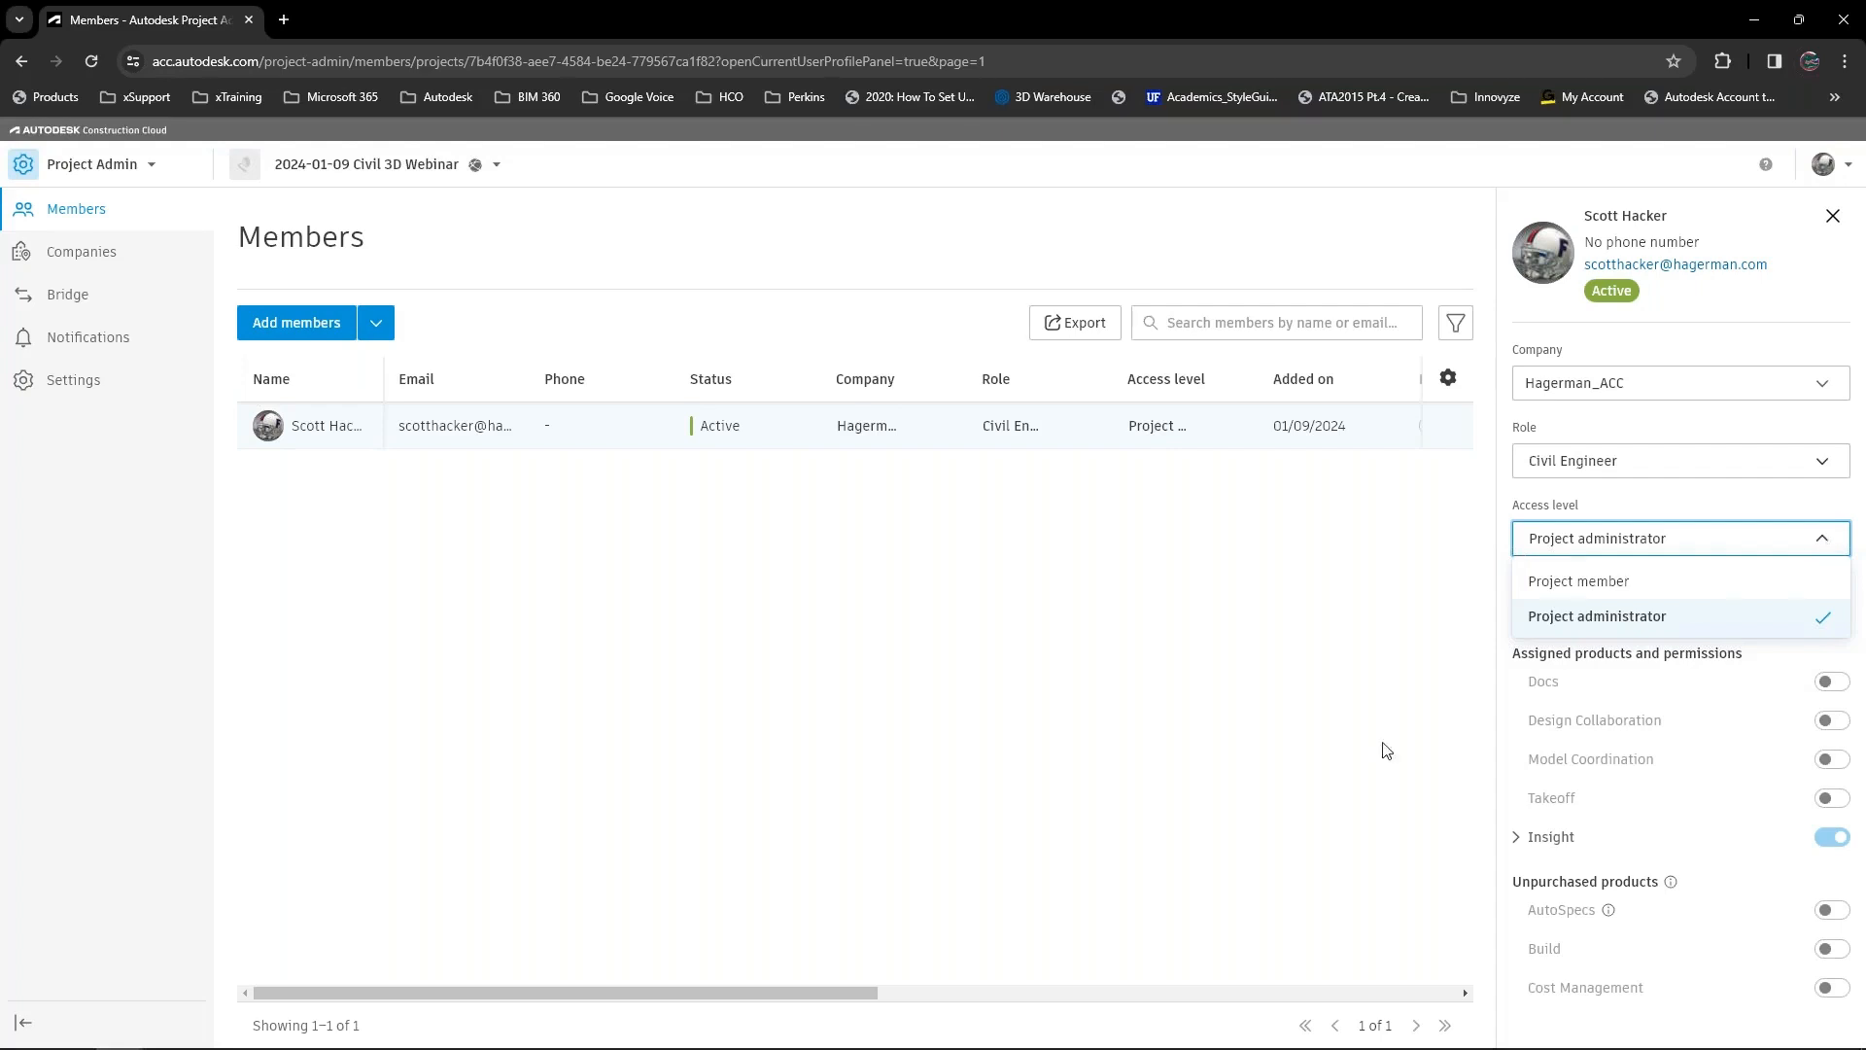
pyautogui.click(1299, 760)
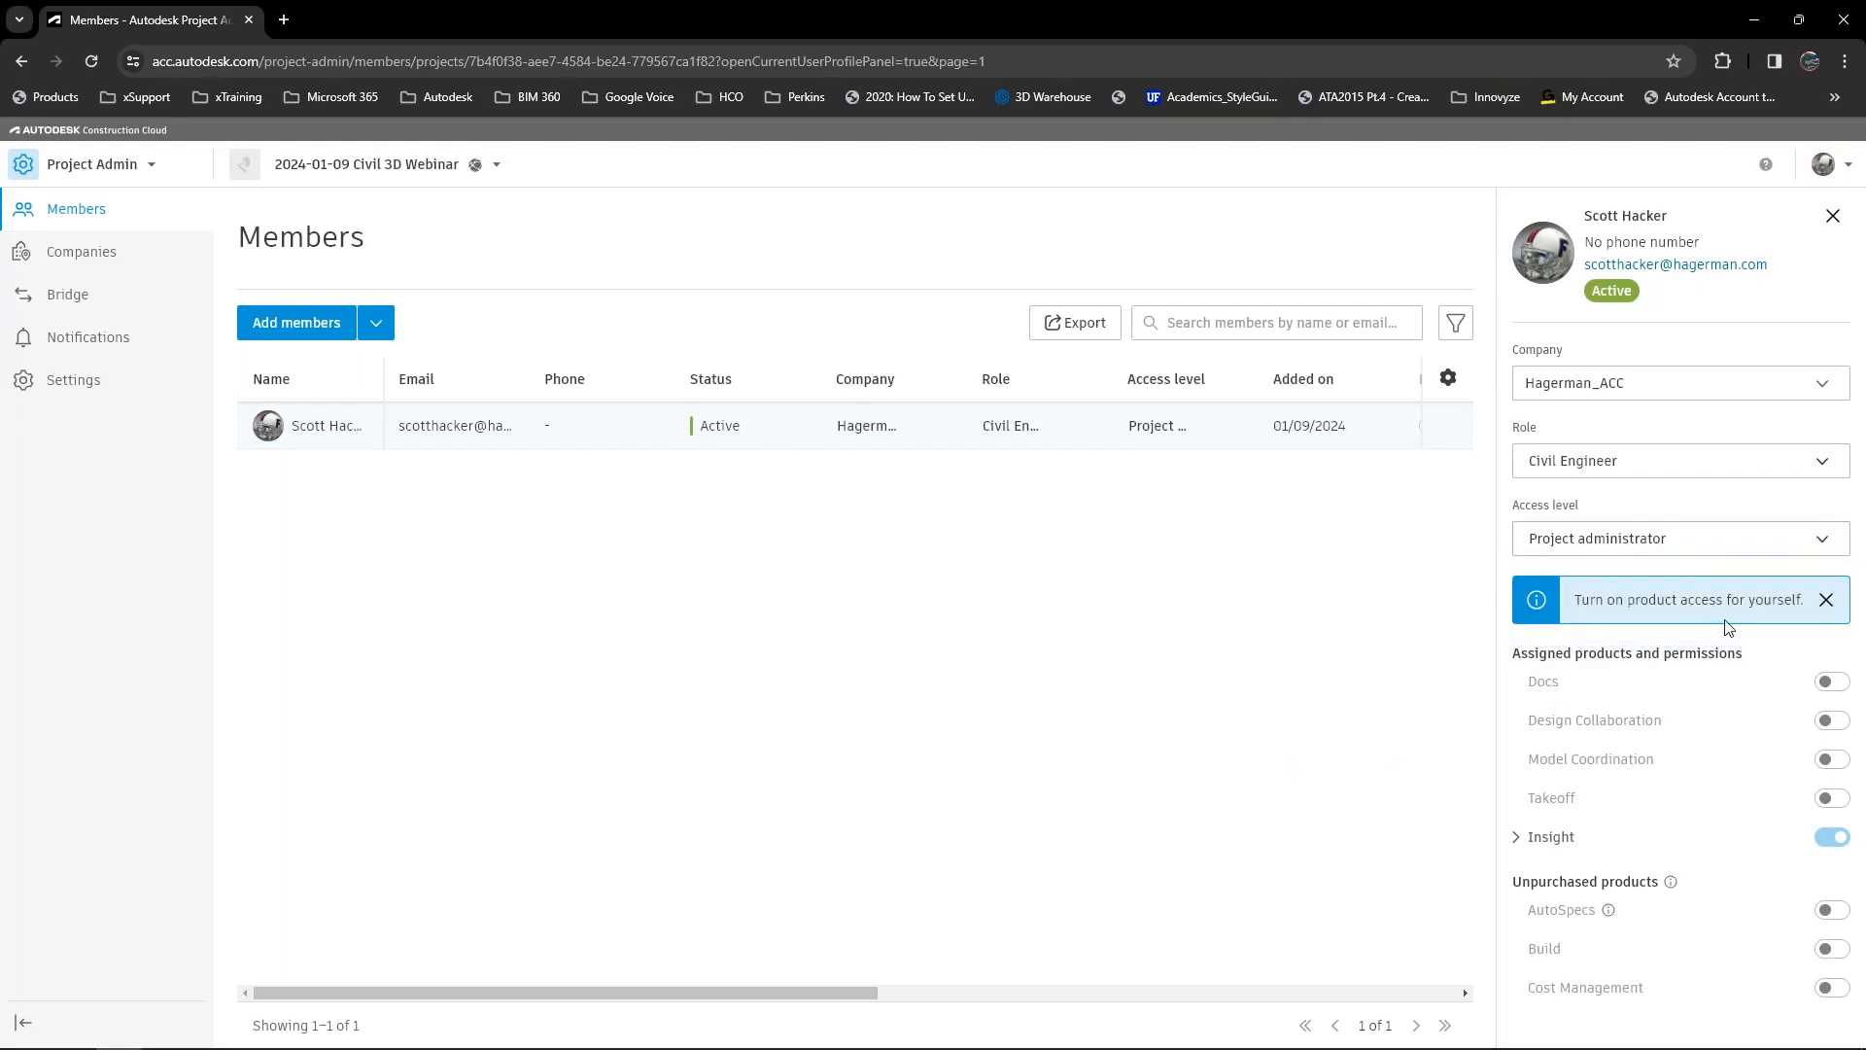
pyautogui.click(1826, 600)
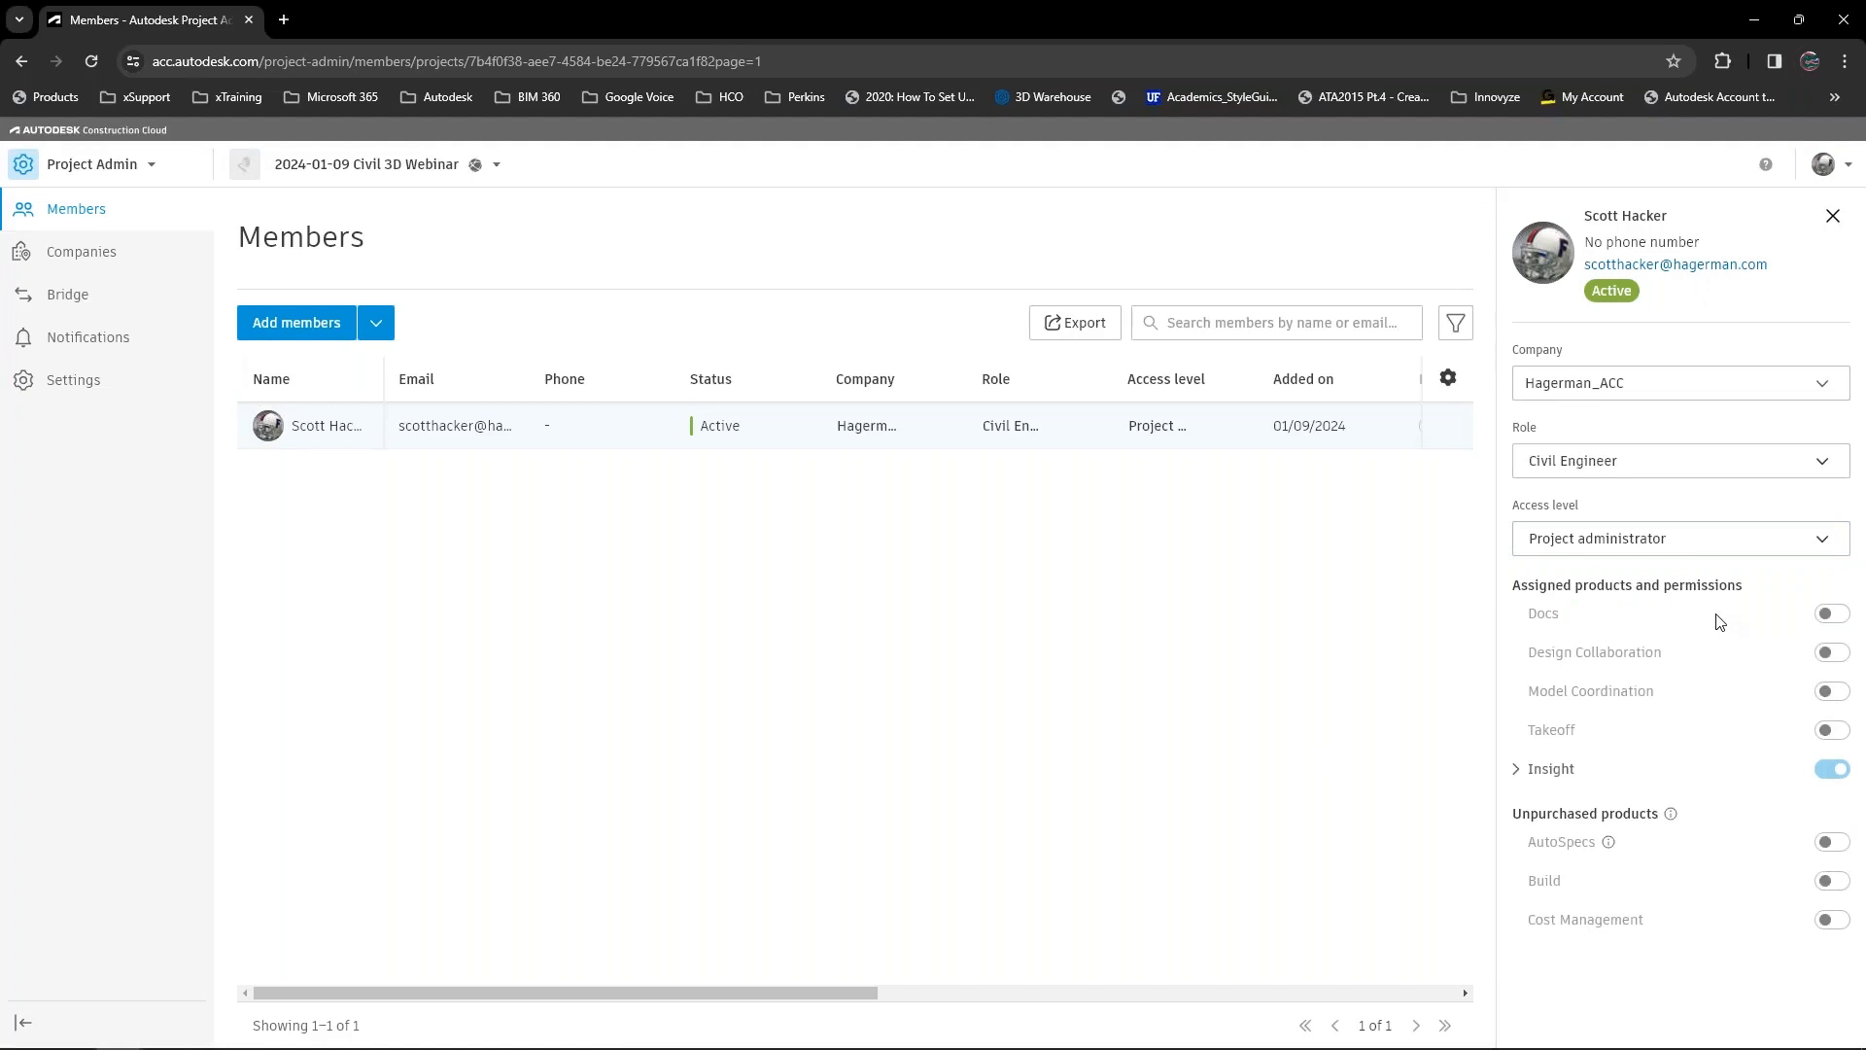
pyautogui.click(1832, 614)
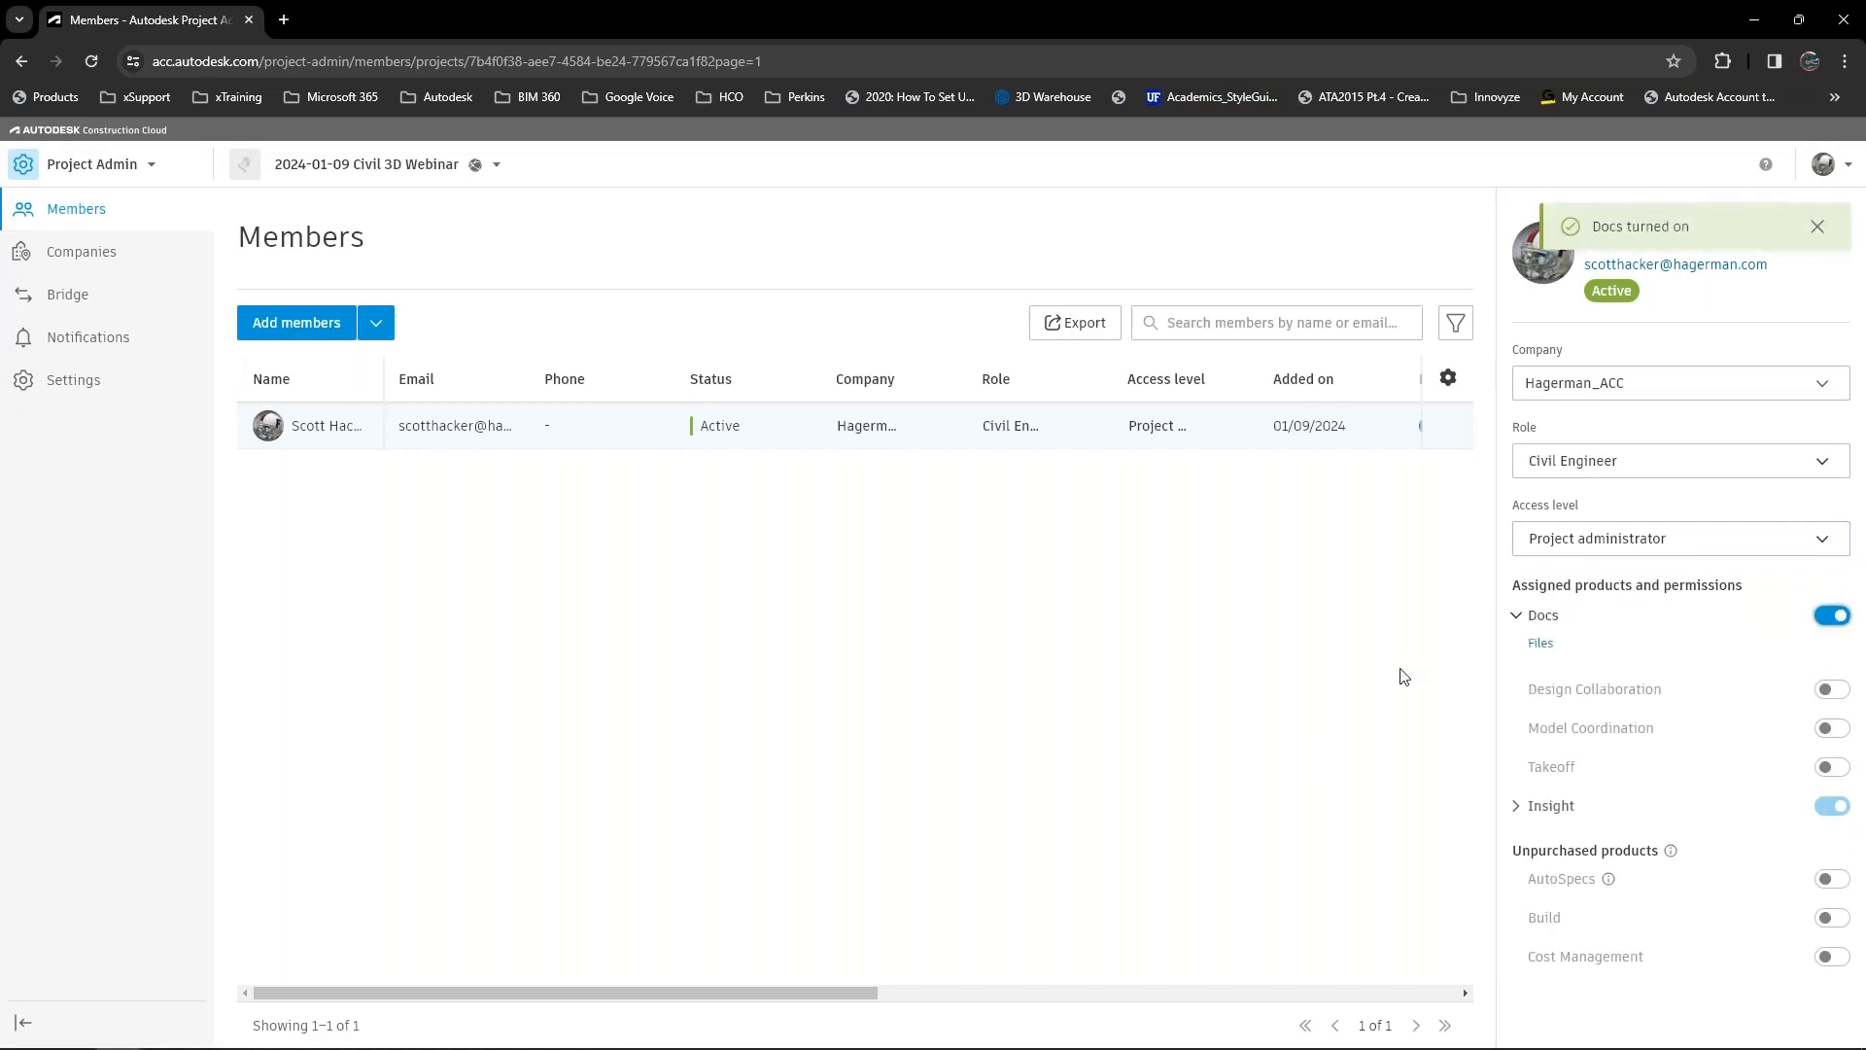
pyautogui.click(1837, 692)
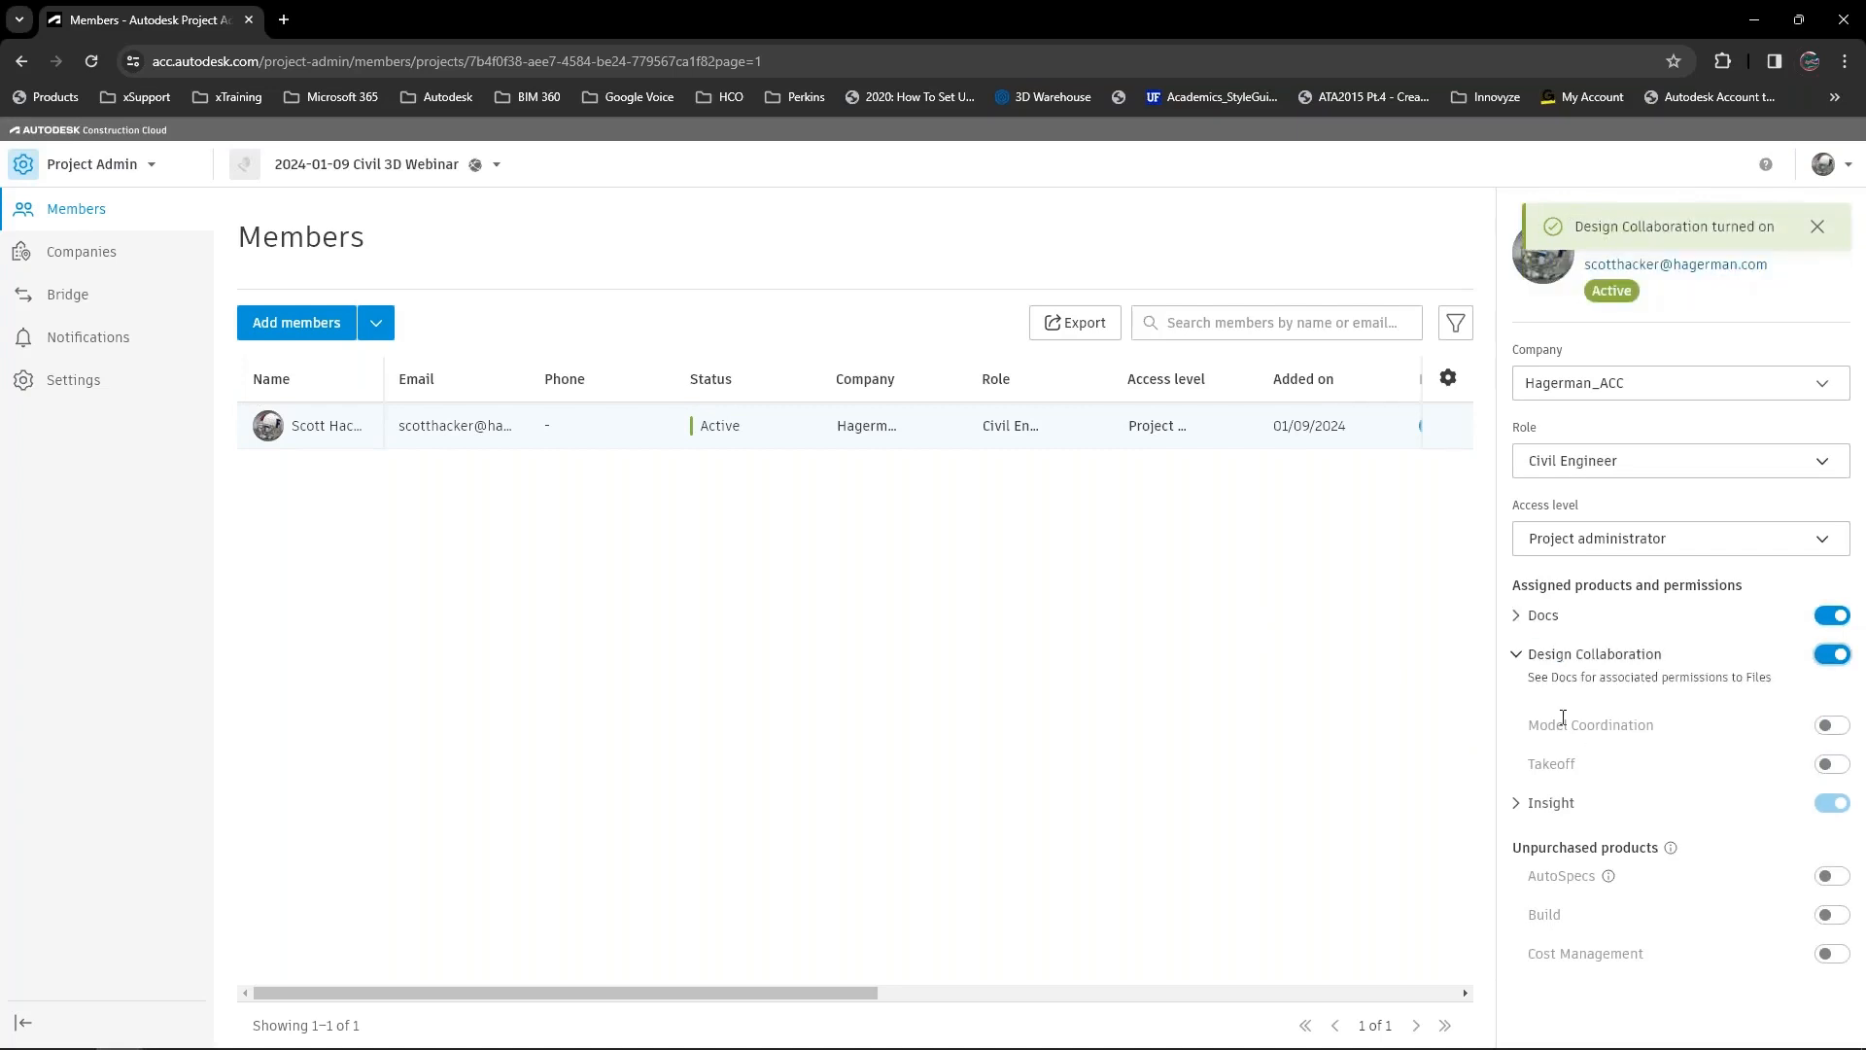
pyautogui.click(1840, 728)
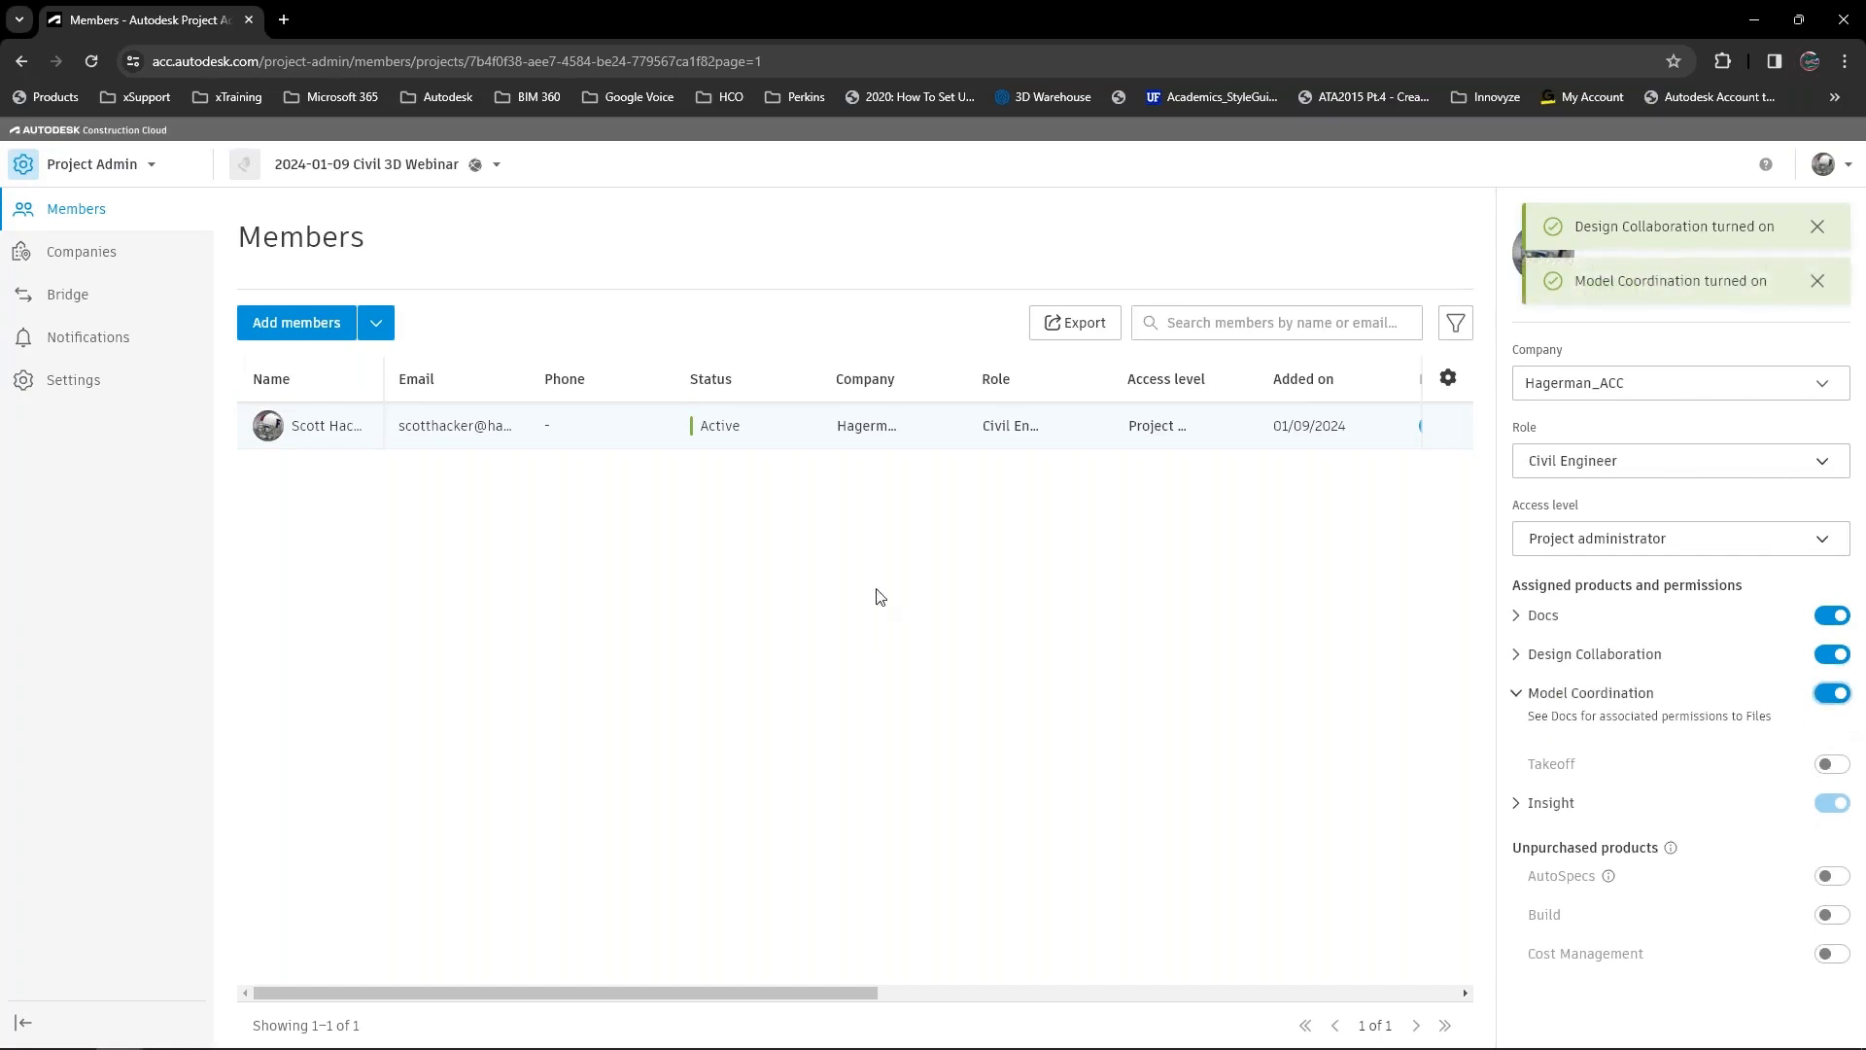